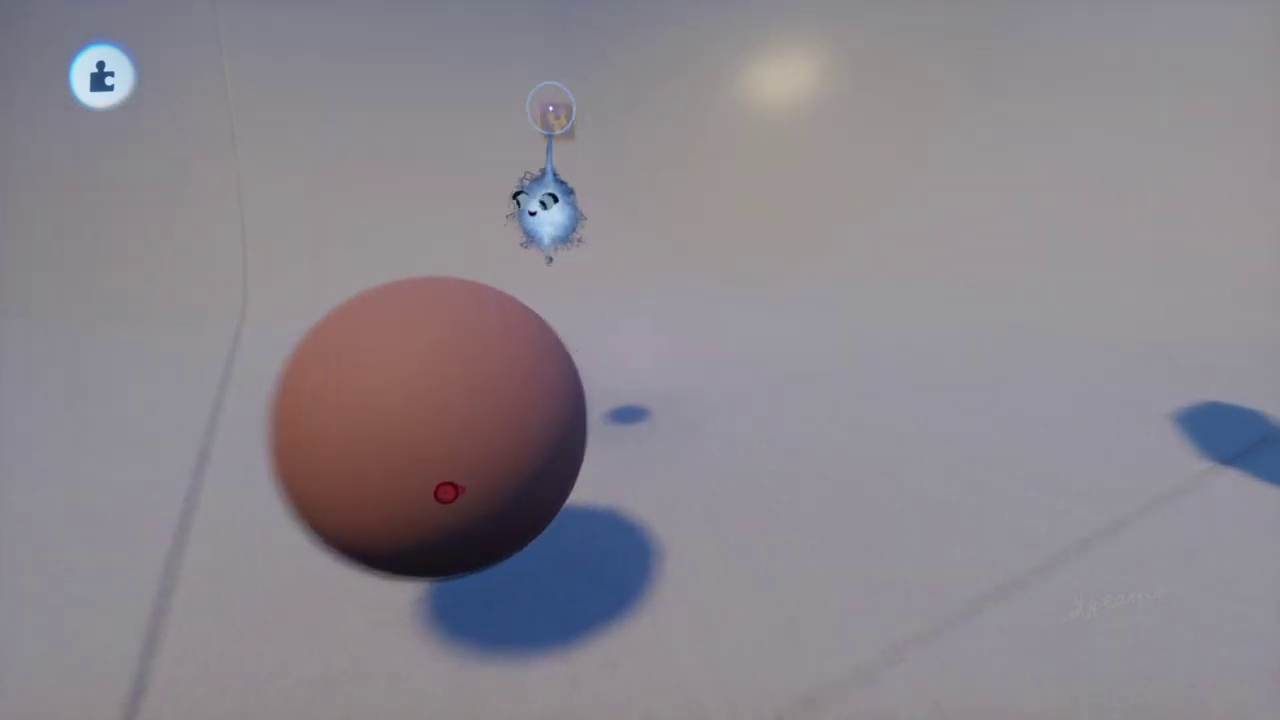
- Open the Rolling Ball Logic microchip's settings, wire its target port to the ball and close the settings
left_click(550, 102)
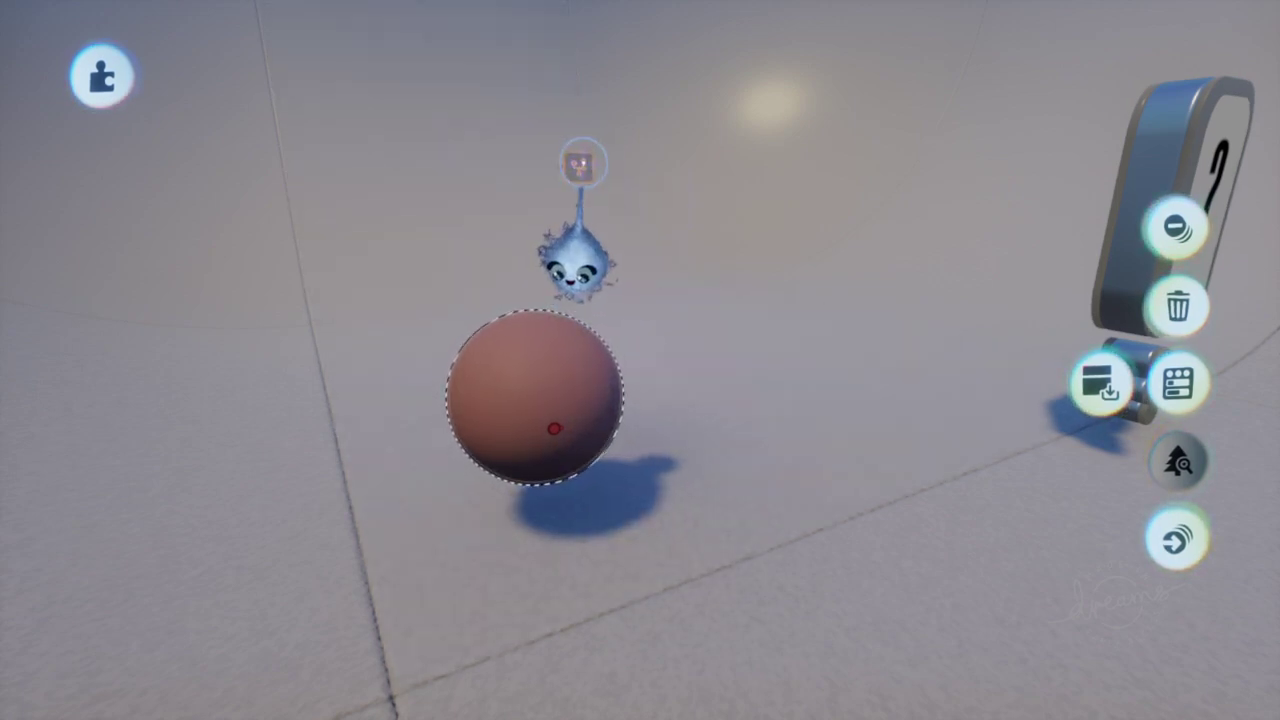
left_click(575, 165)
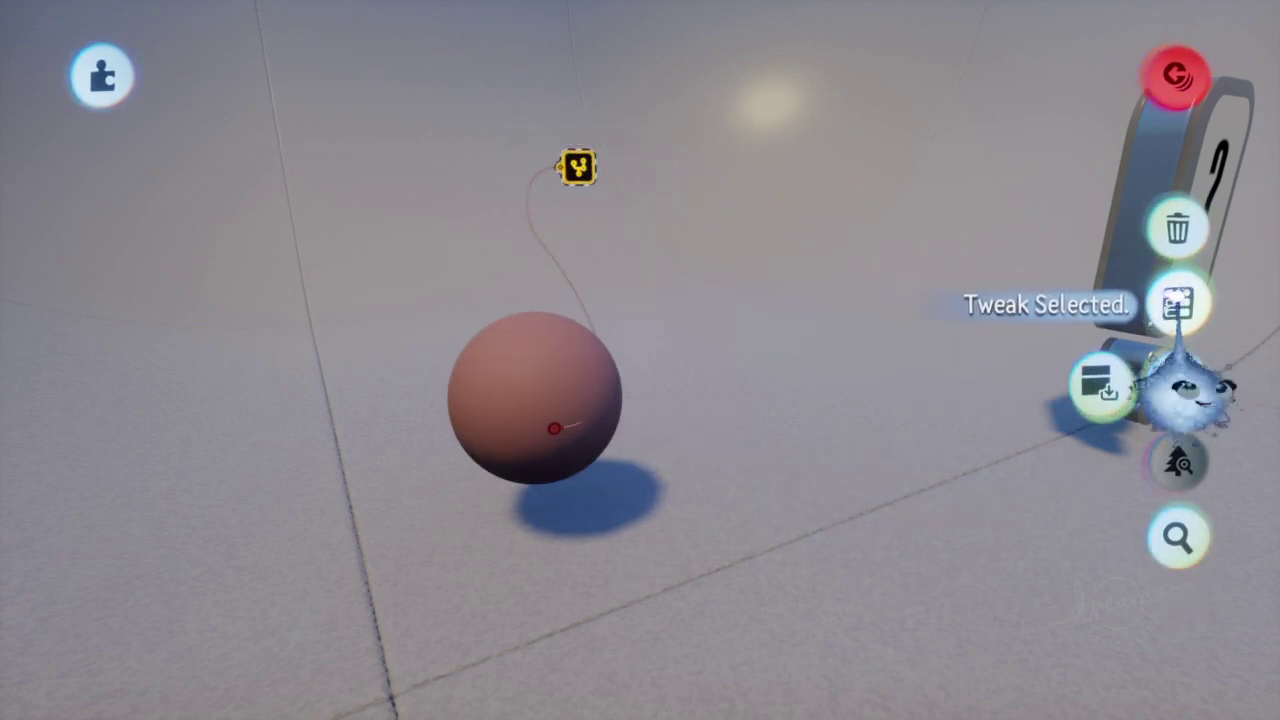
left_click(1178, 303)
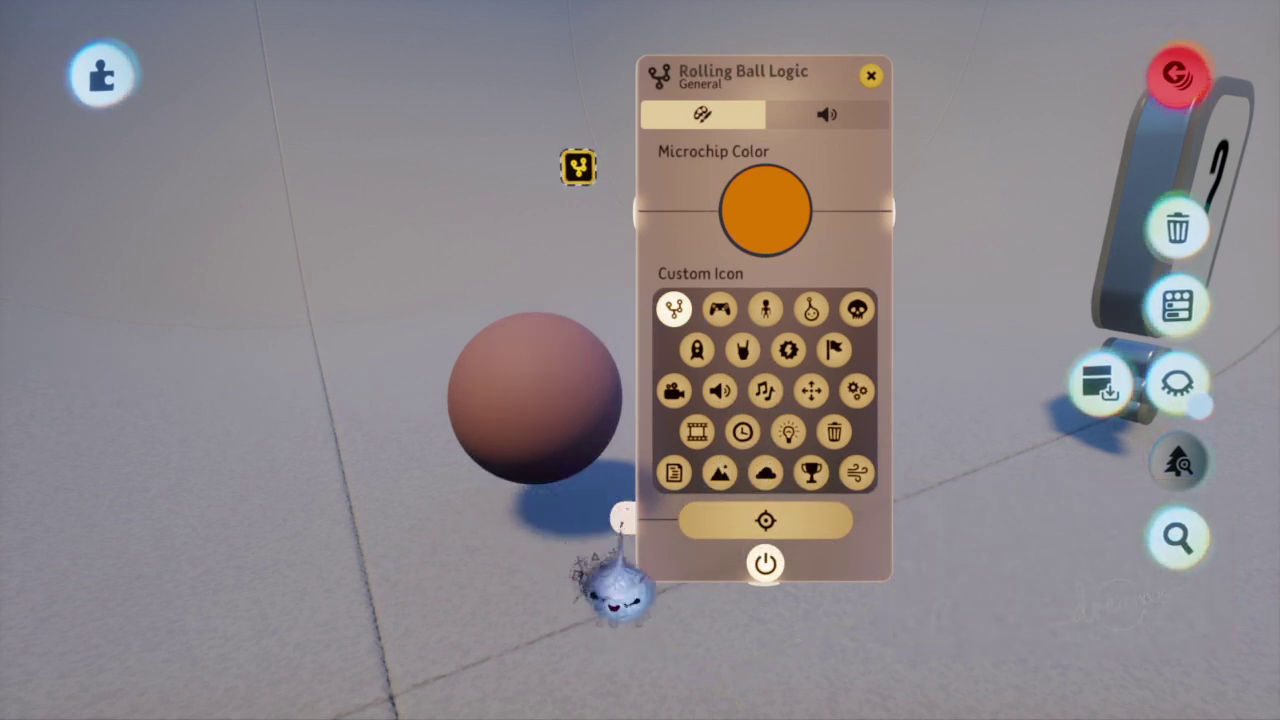
left_click_drag(615, 588, 535, 485)
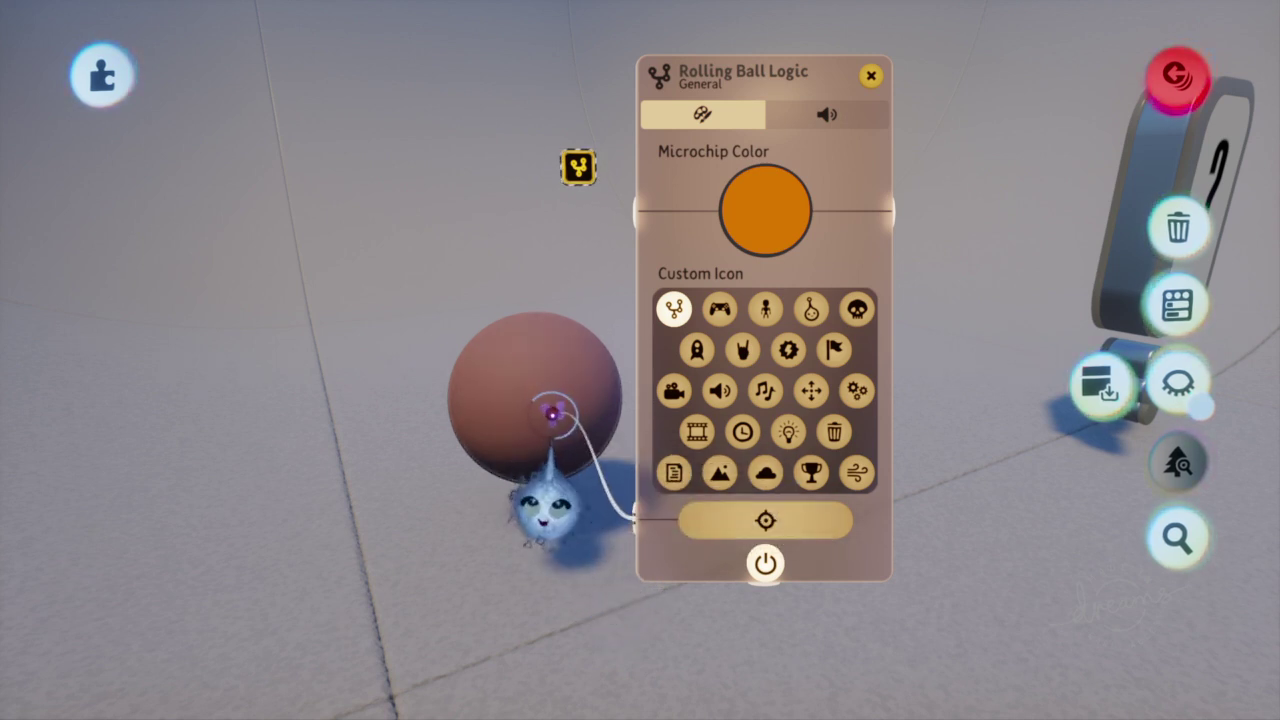
left_click_drag(565, 444, 567, 446)
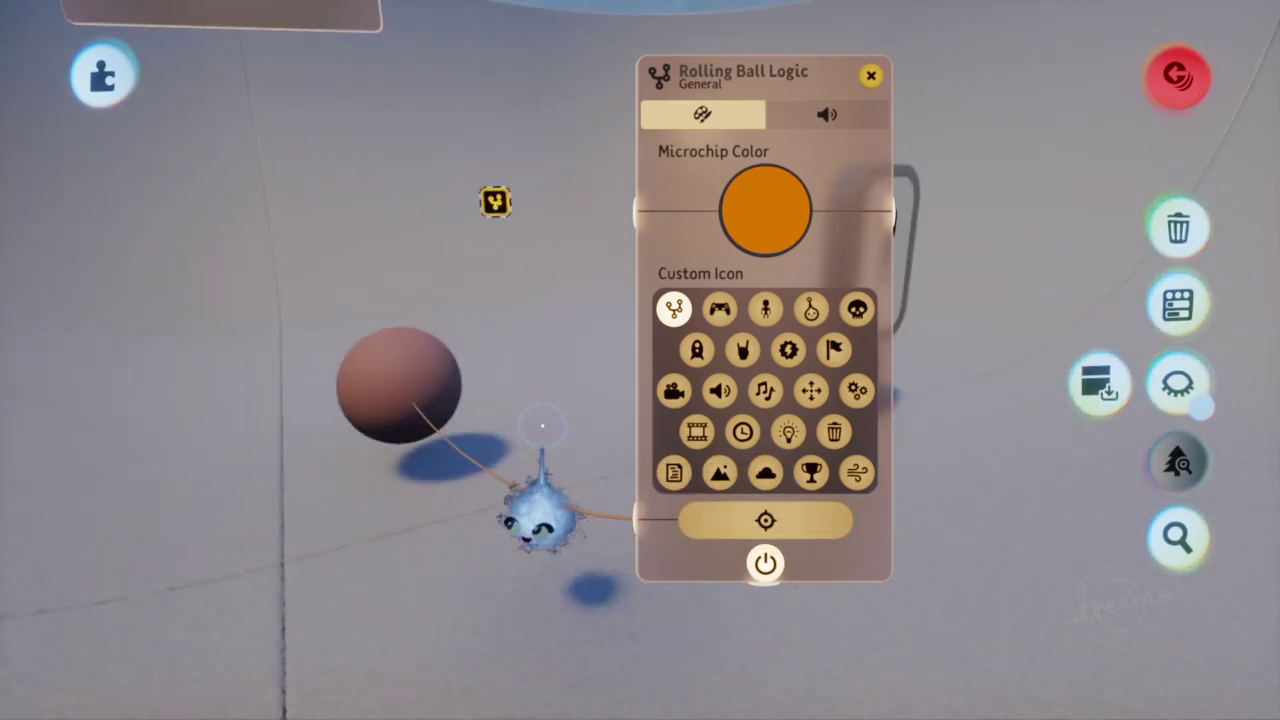
scroll(448, 440, "up", 8)
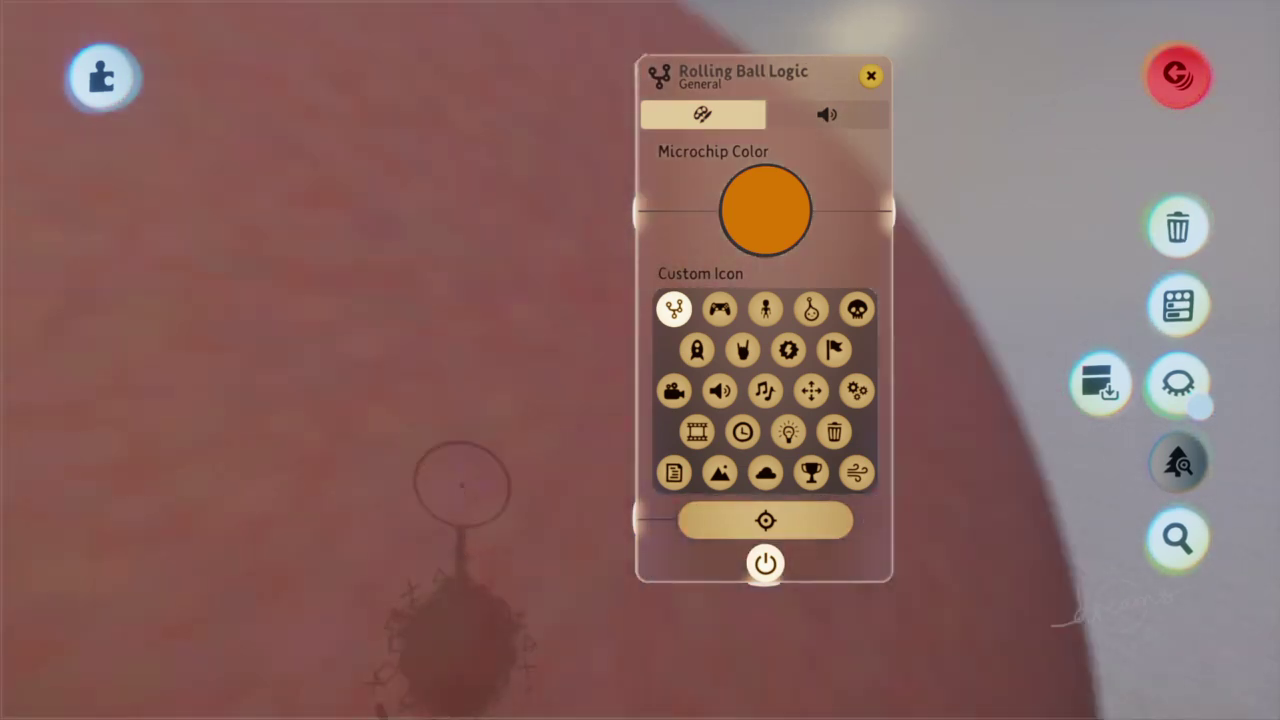
mouse_move(462, 485)
middle_mouse_down()
mouse_move(463, 466)
mouse_move(431, 529)
mouse_move(446, 478)
middle_mouse_up()
scroll(446, 478, "down", 8)
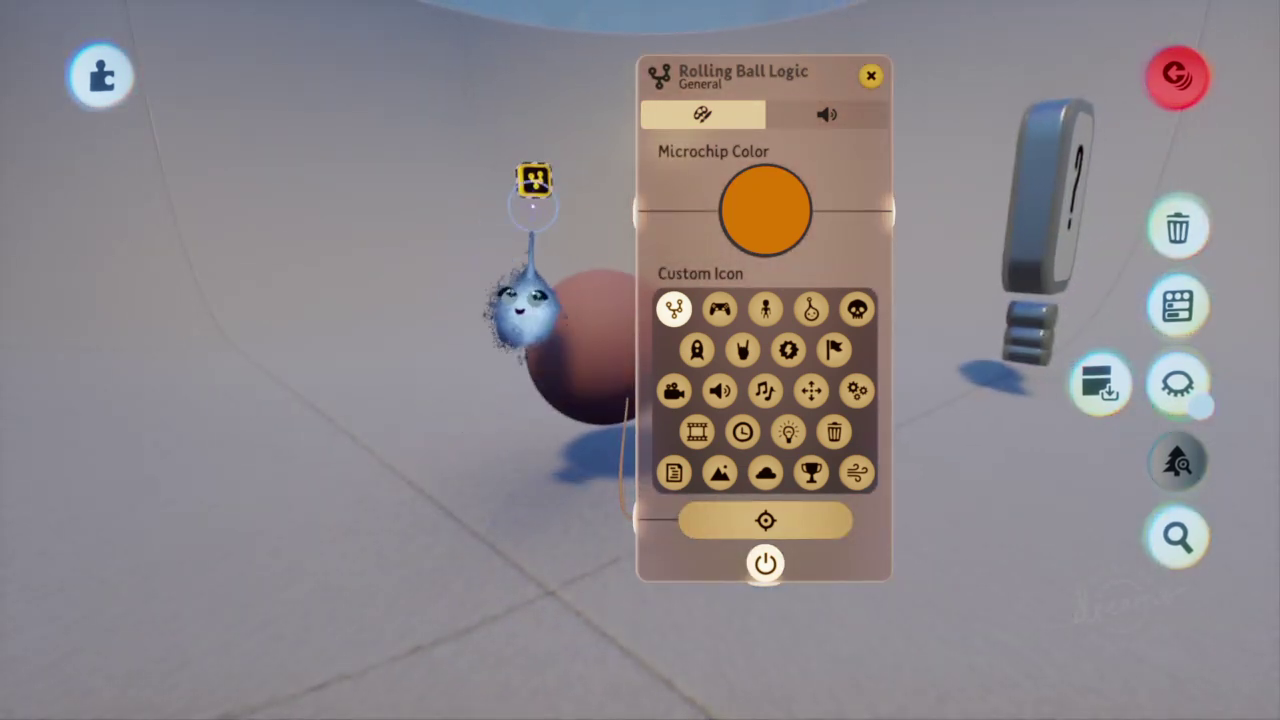
middle_click_drag(603, 354, 526, 303)
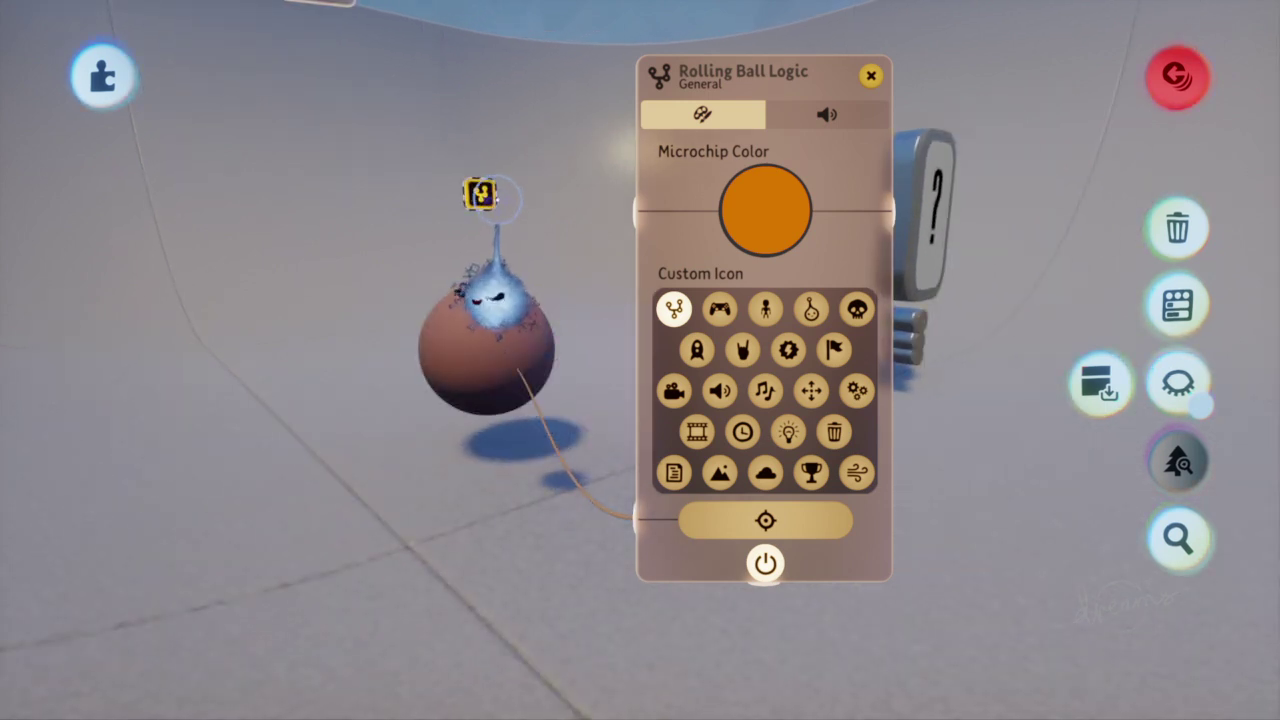
left_click(870, 76)
left_click(871, 76)
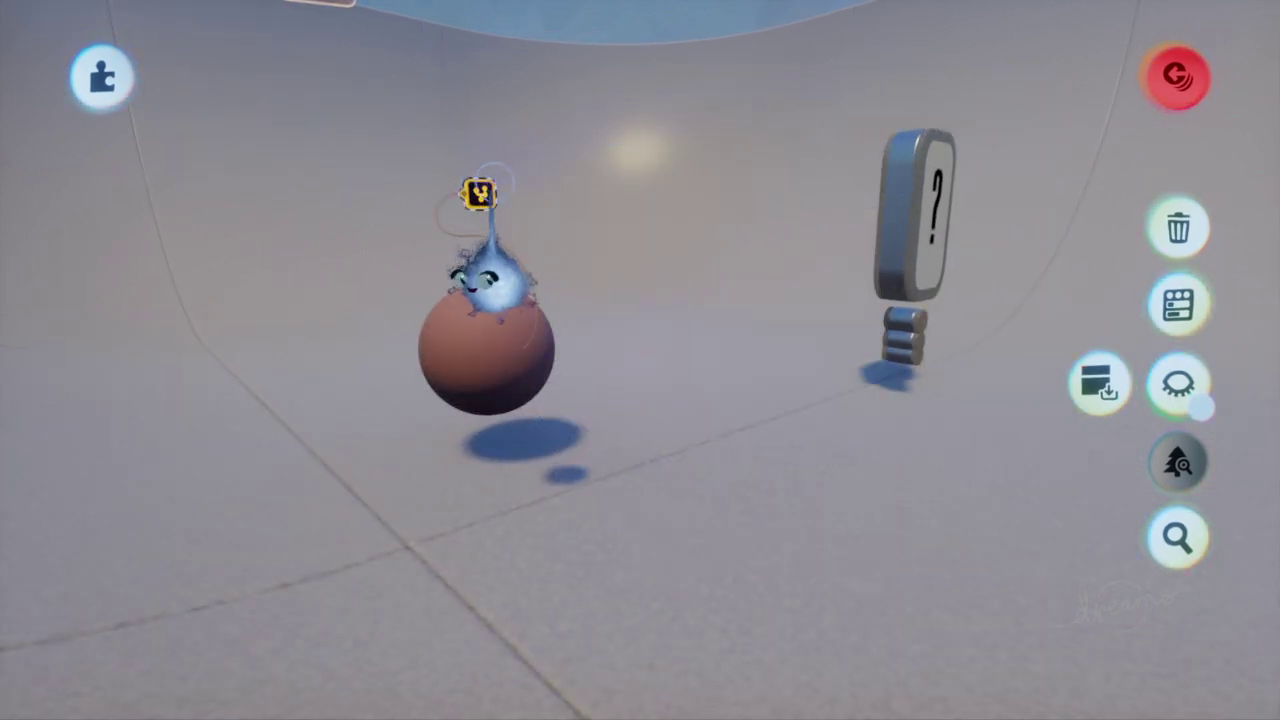
- Move the Rolling Ball Logic microchip inside the ball and group the two together
left_click_drag(478, 193, 496, 305)
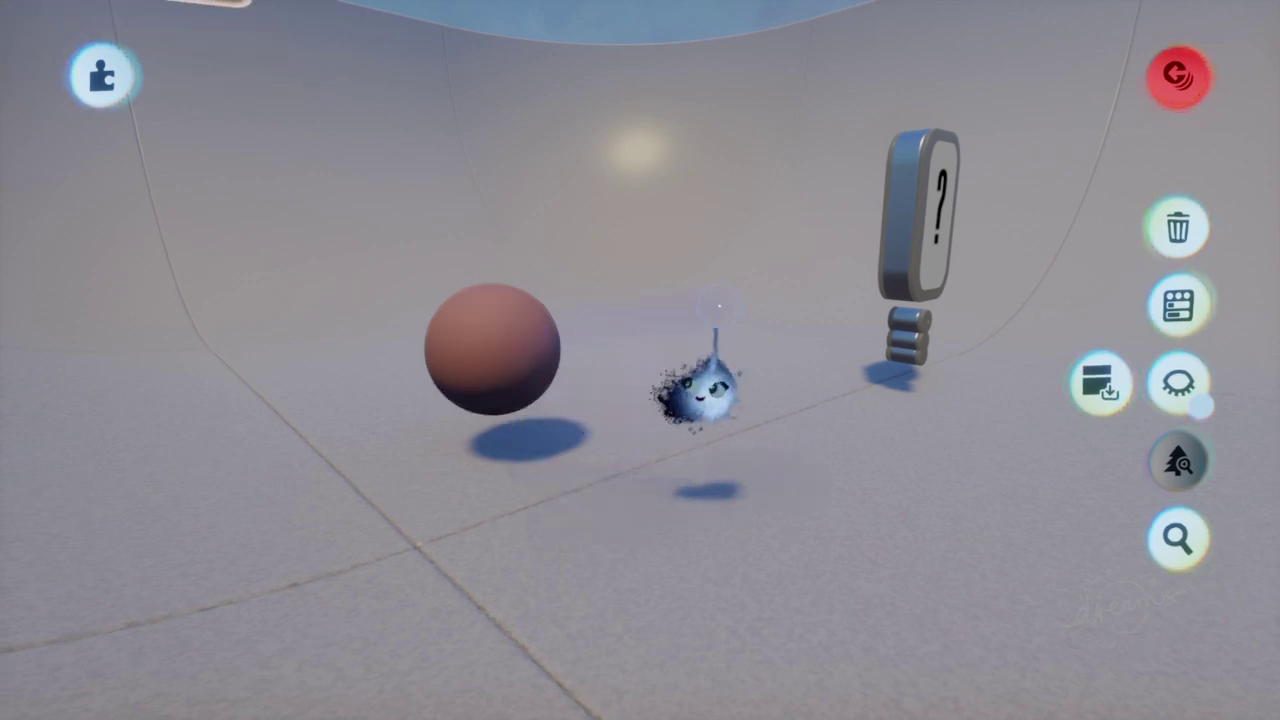
left_click(1178, 228)
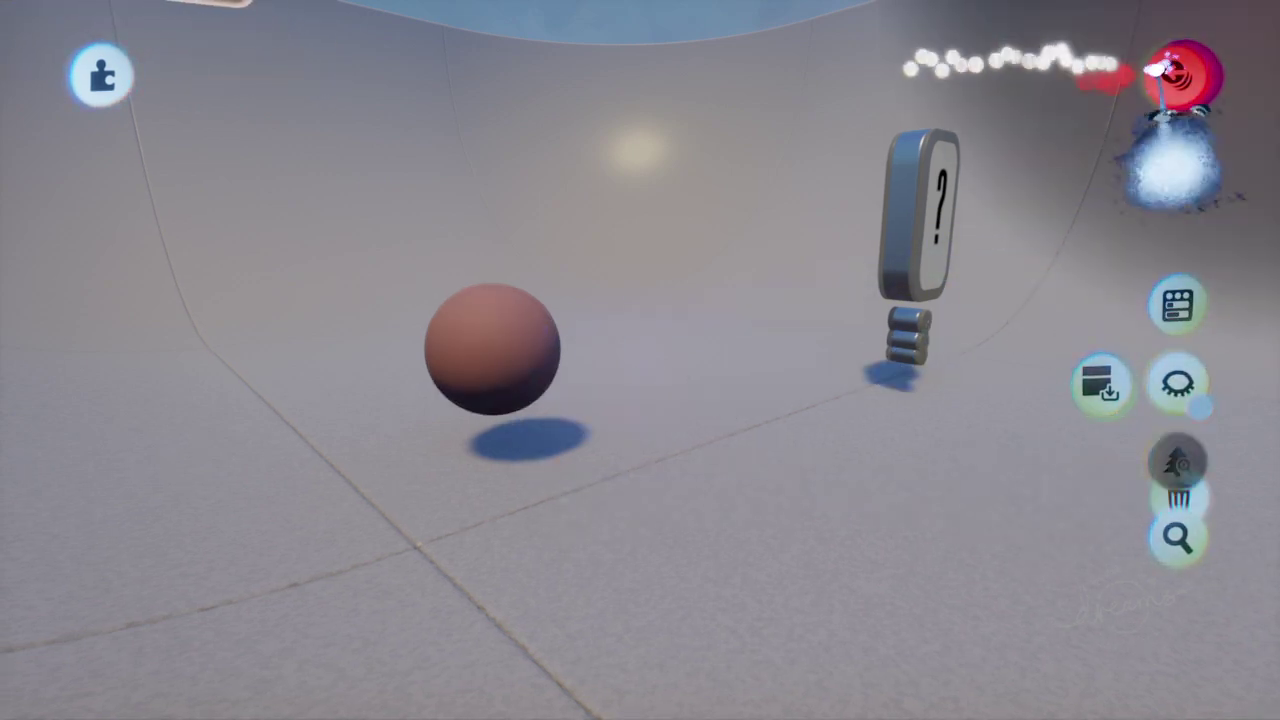
left_click(530, 341)
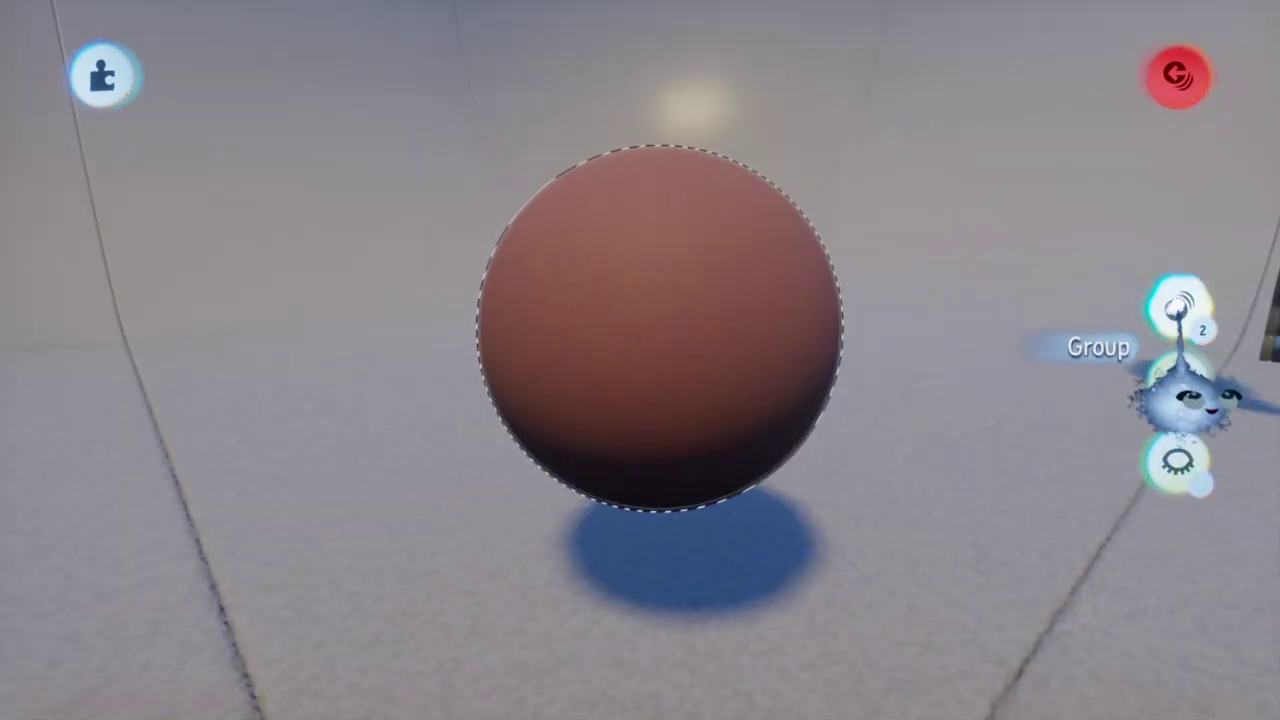
left_click(1180, 318)
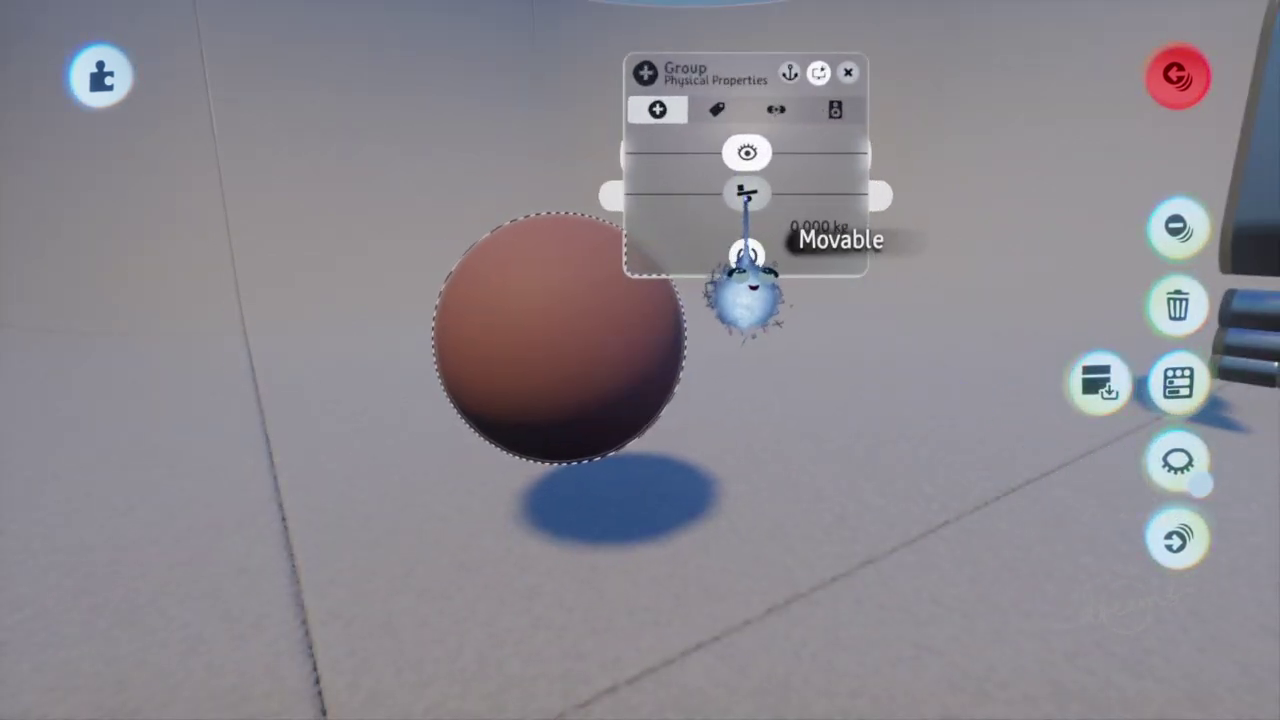
- Examine the new group's label, collision, audio and physical properties, switching its visibility off and back on
left_click(716, 109)
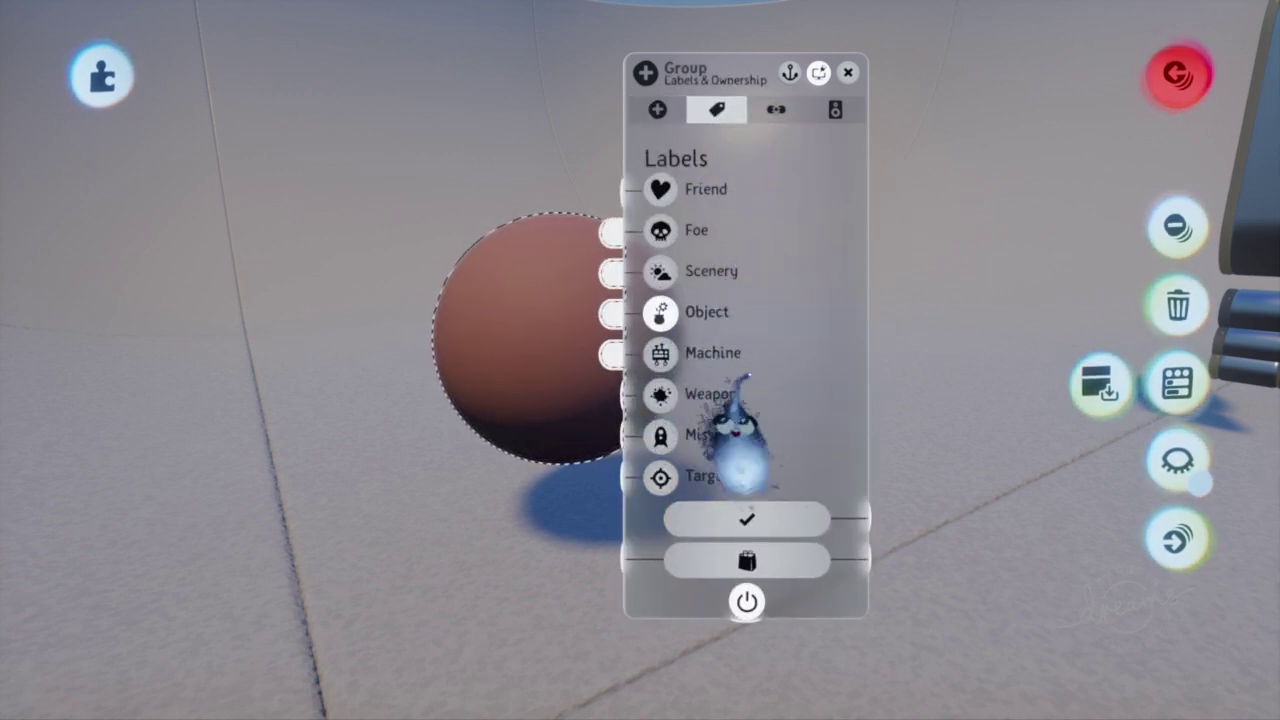
left_click(776, 109)
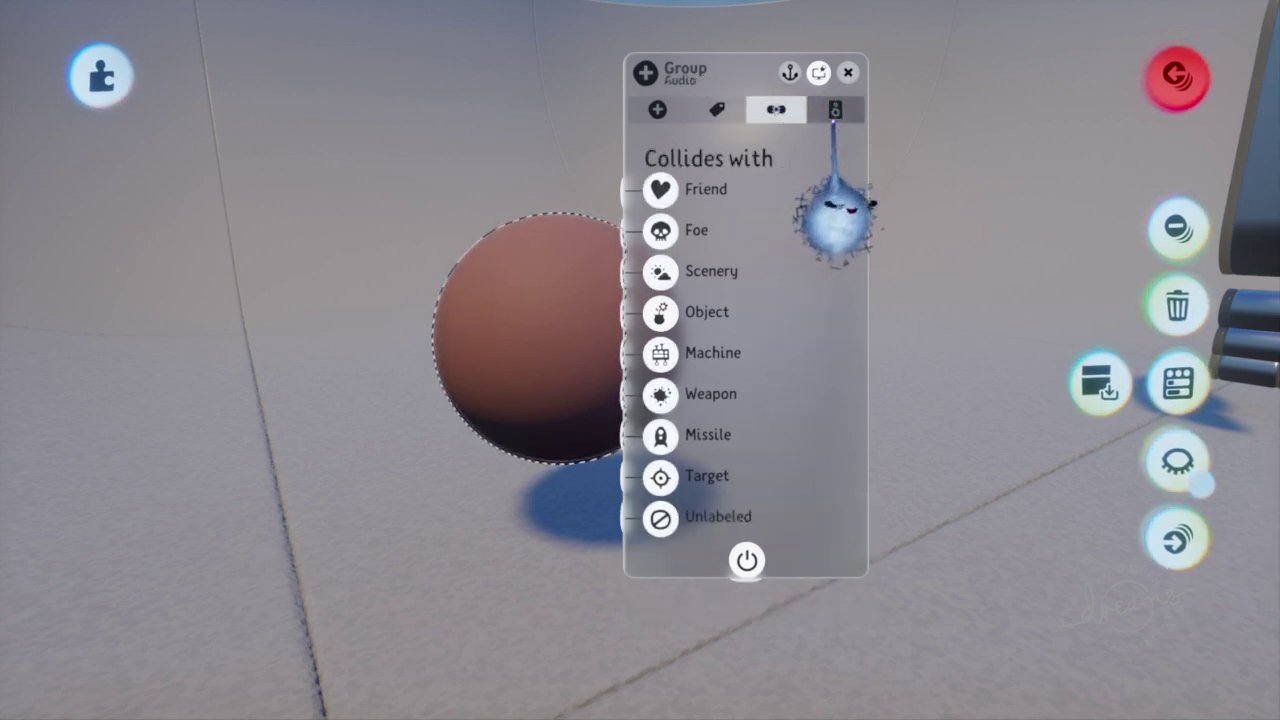
left_click(835, 109)
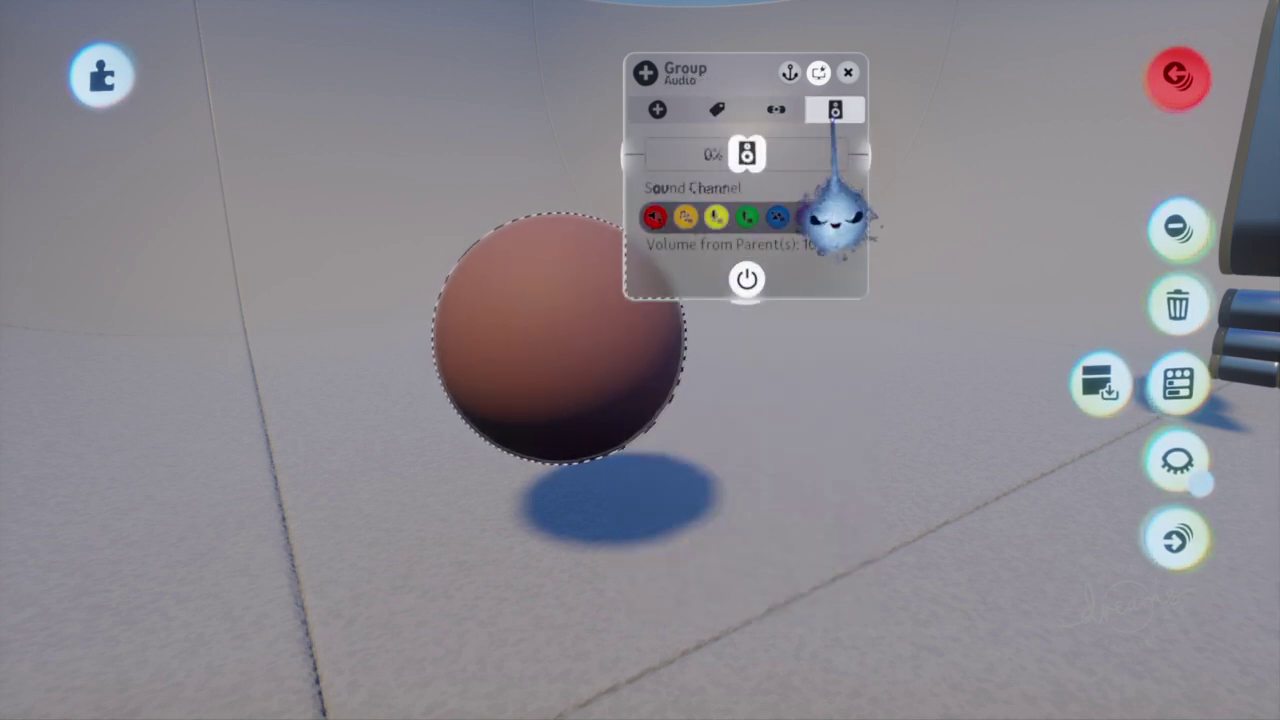
left_click(776, 109)
left_click(658, 109)
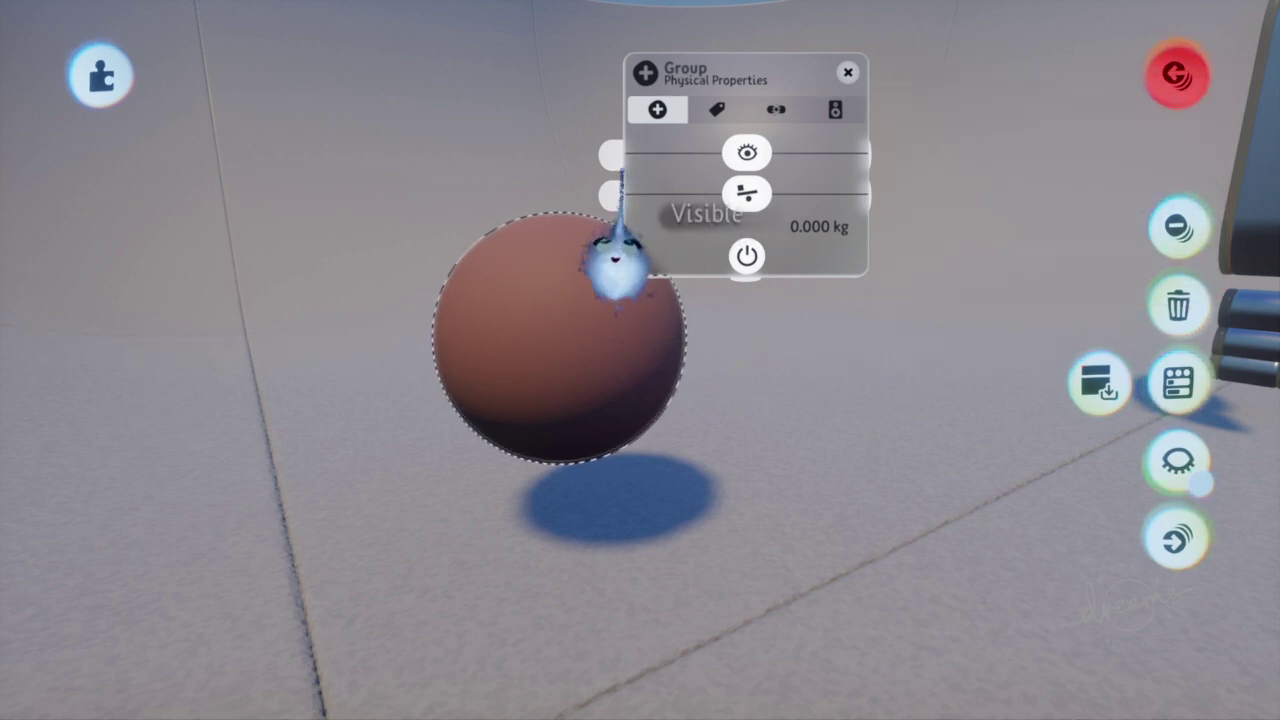
left_click(746, 255)
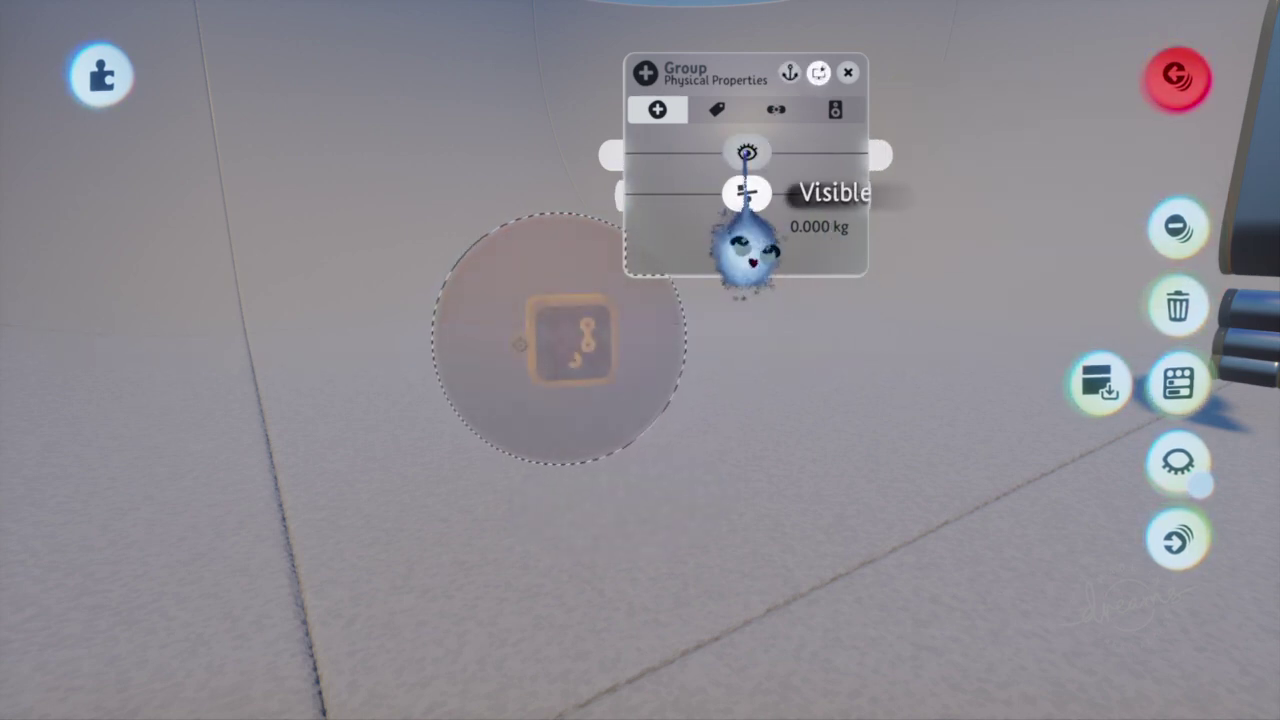
left_click(746, 252)
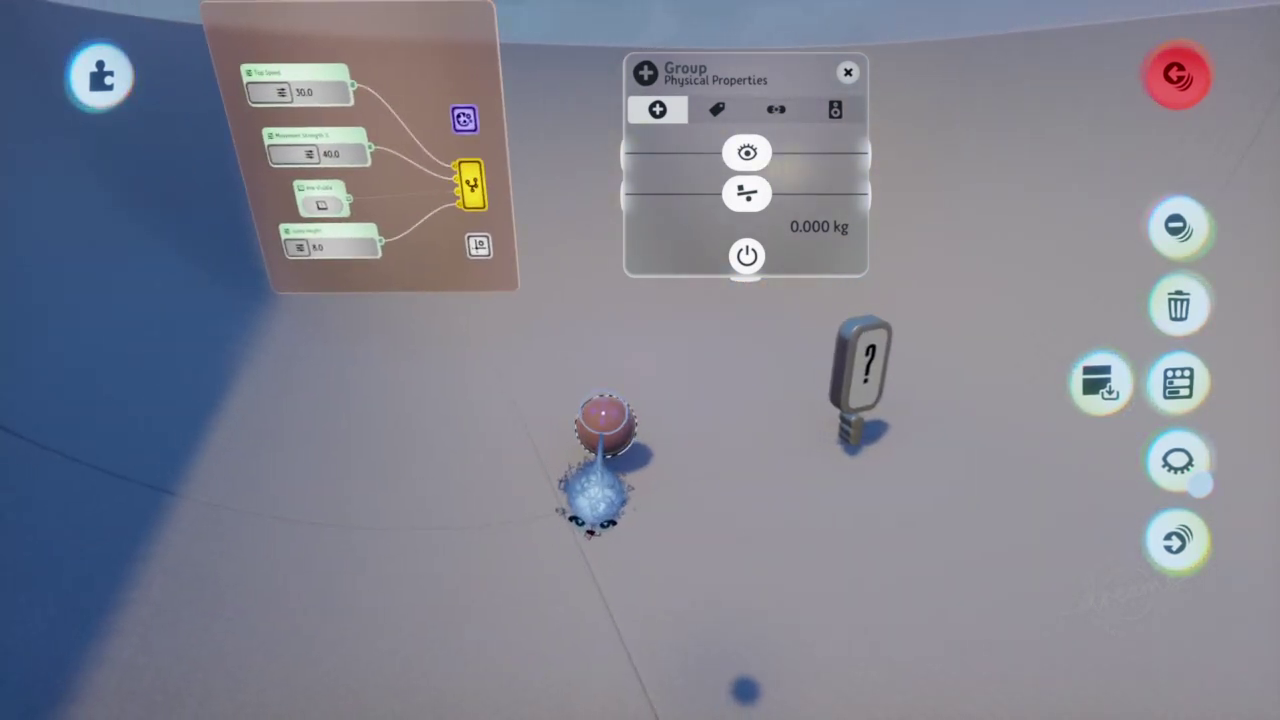
left_click(847, 72)
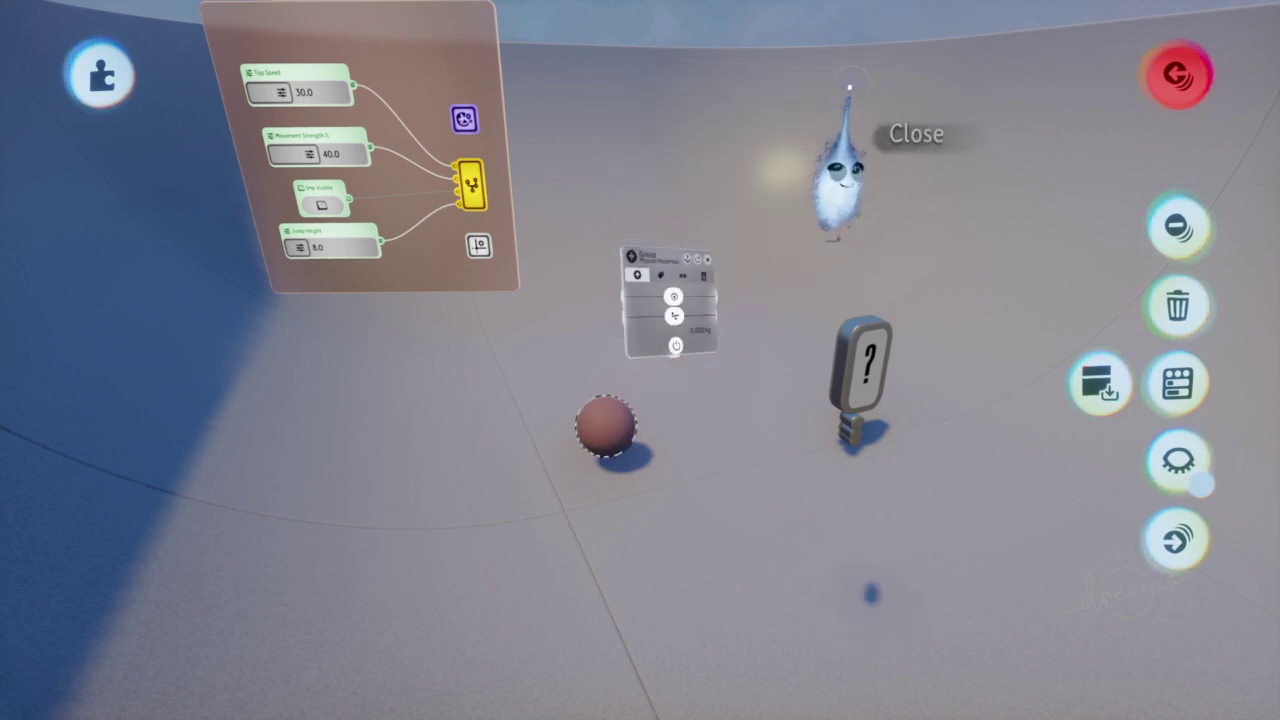
- Reopen the same group's settings and review its label, collision and audio options once more
left_click(1177, 382)
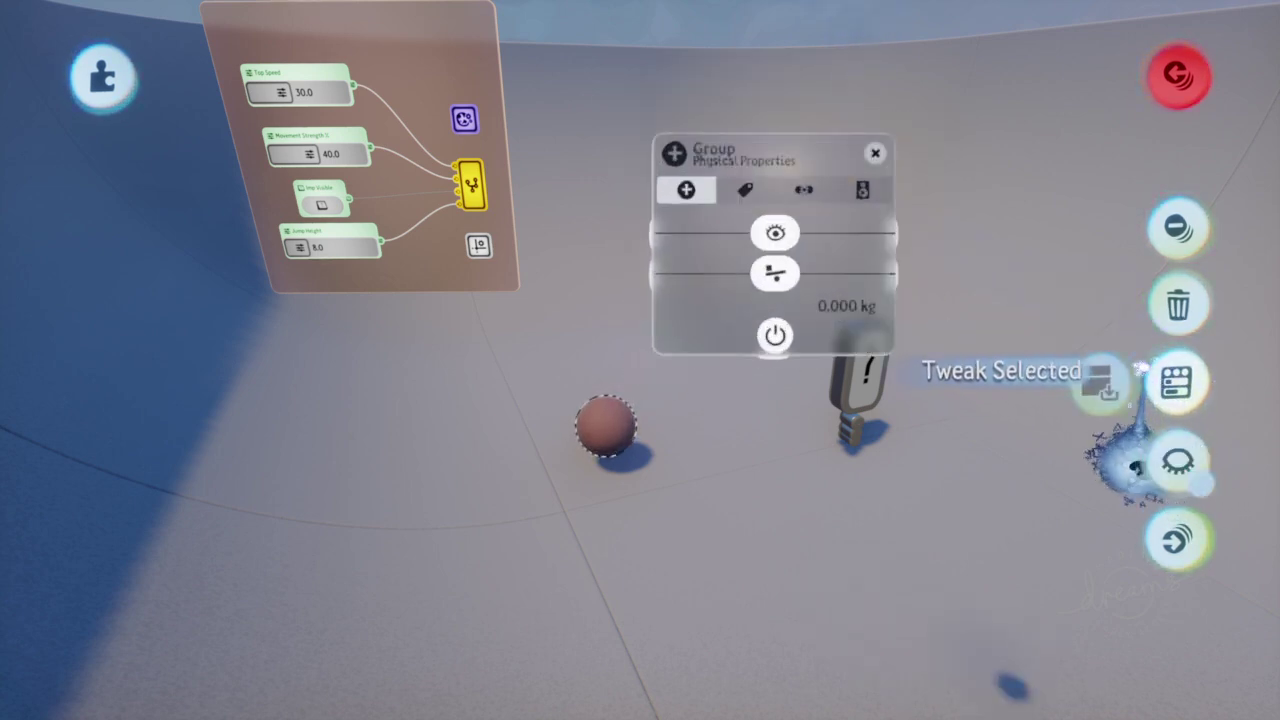
left_click(745, 189)
left_click(803, 189)
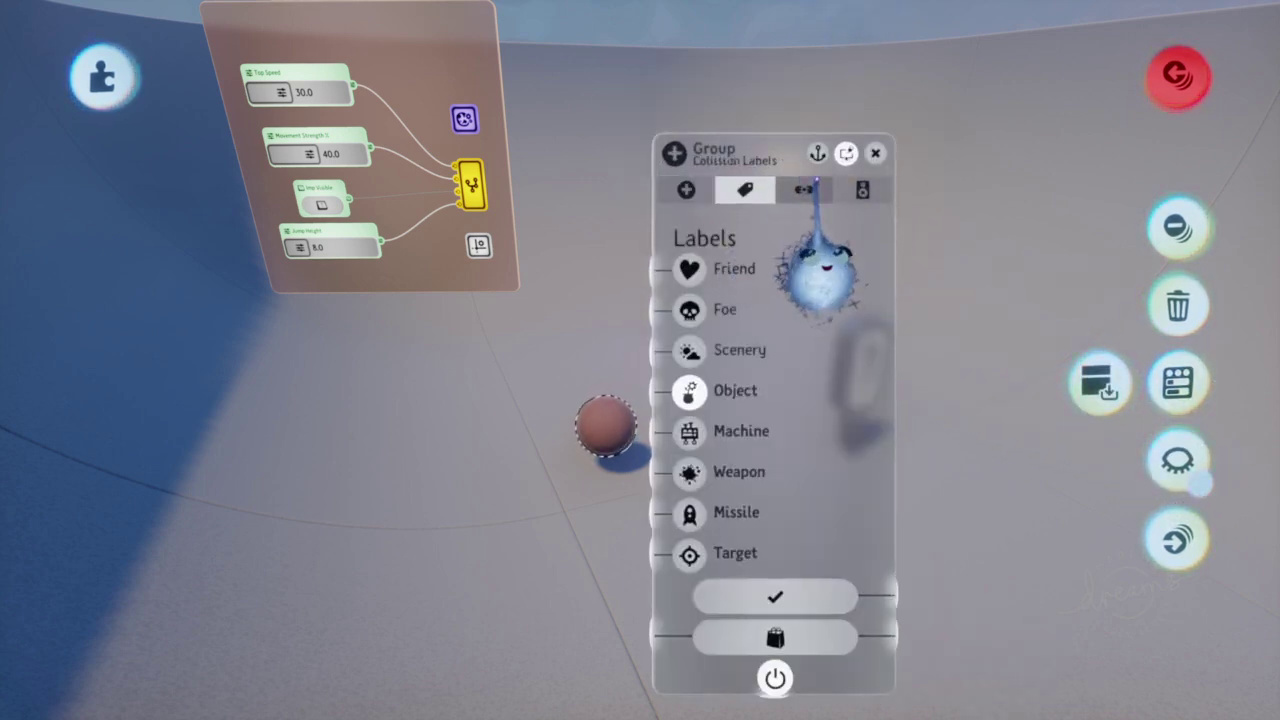
left_click(850, 189)
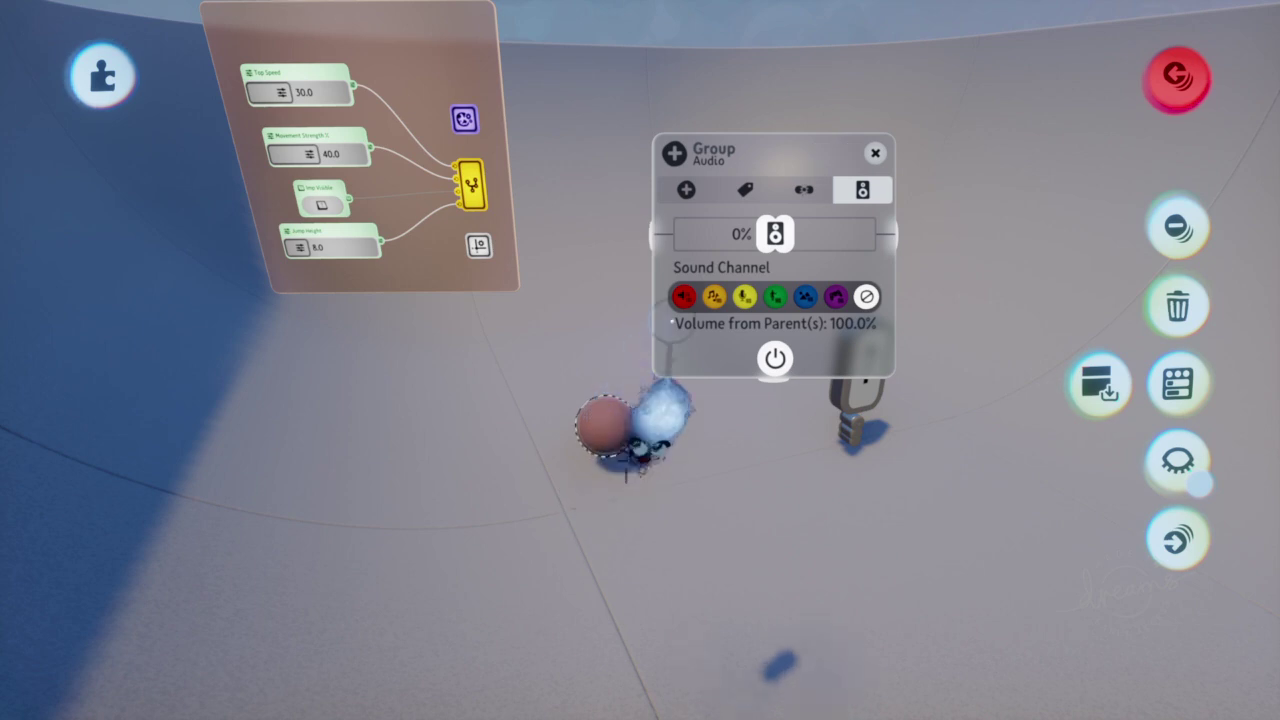
left_click(874, 152)
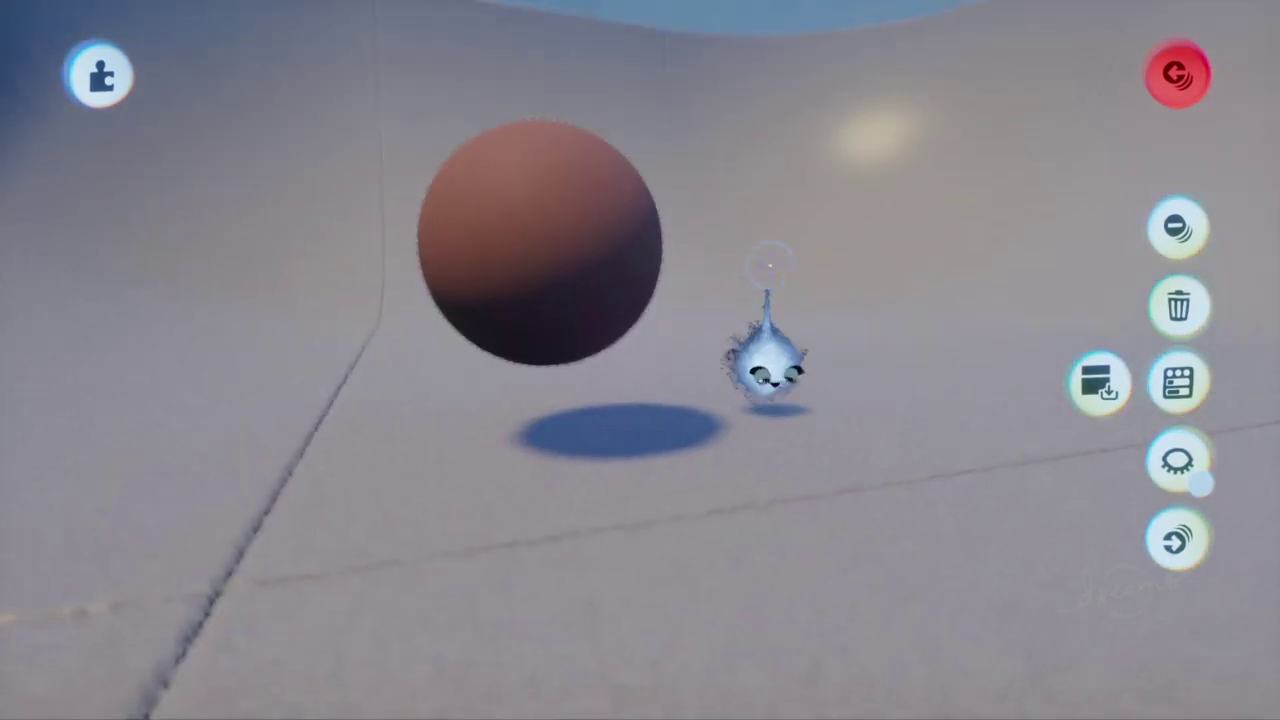
- Scope out to the outer group and examine its physical, label, collision and audio properties
left_click(1167, 72)
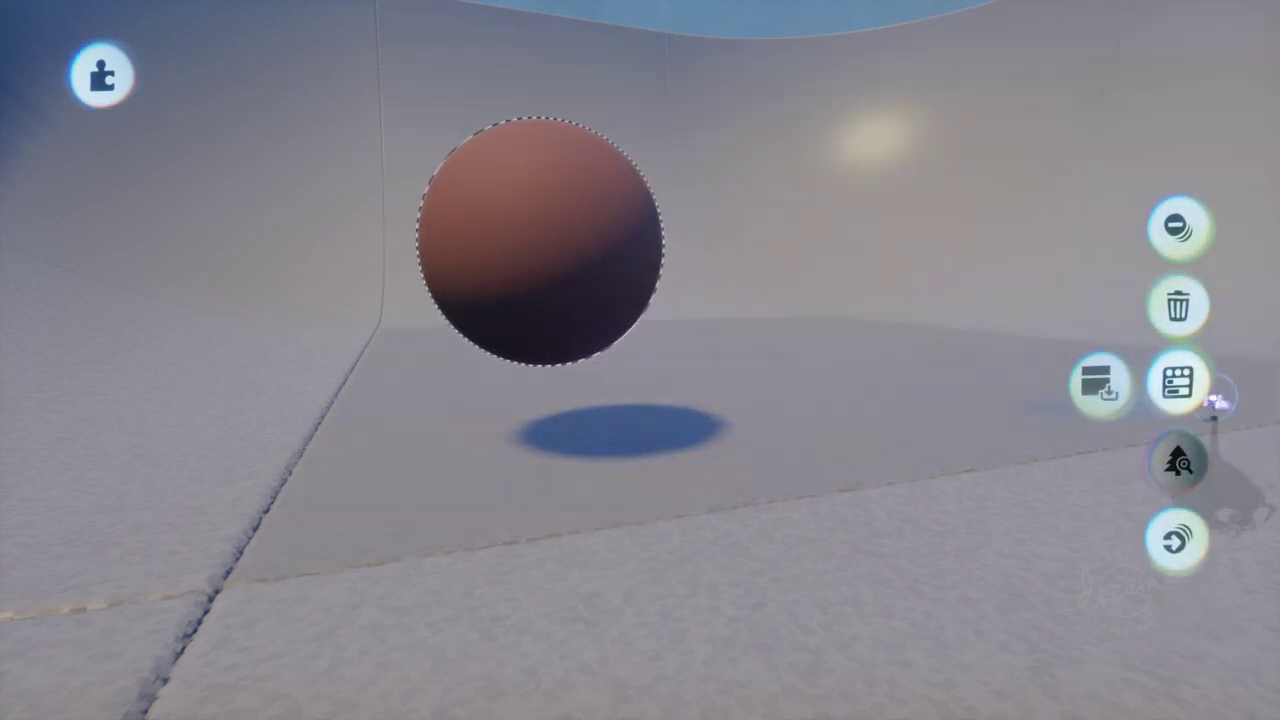
left_click(1176, 378)
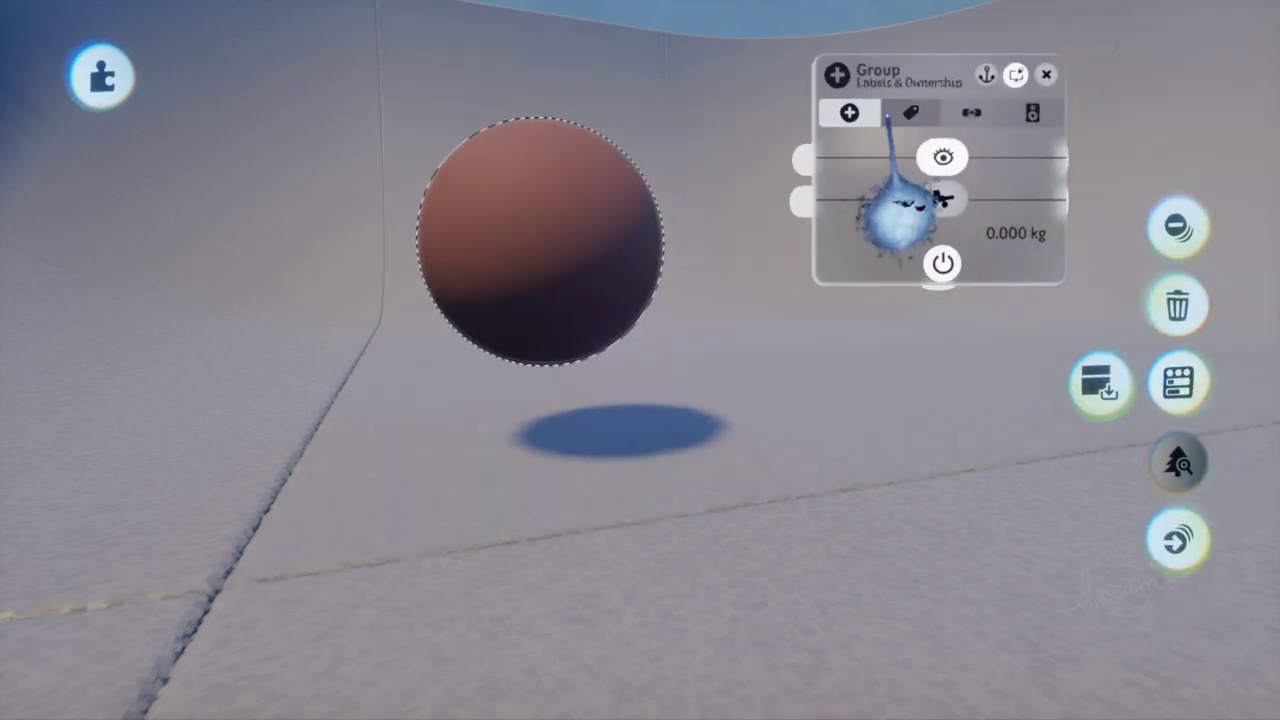
left_click(910, 112)
left_click(971, 112)
left_click(1032, 112)
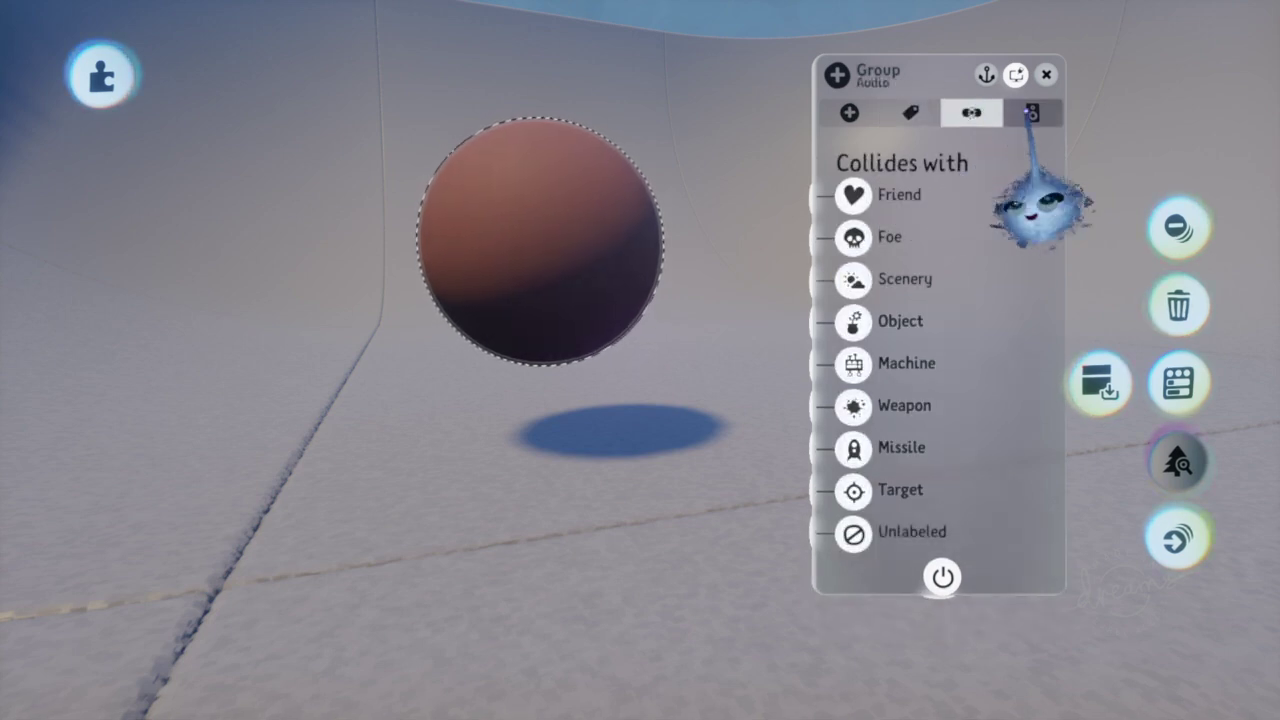
left_click(849, 112)
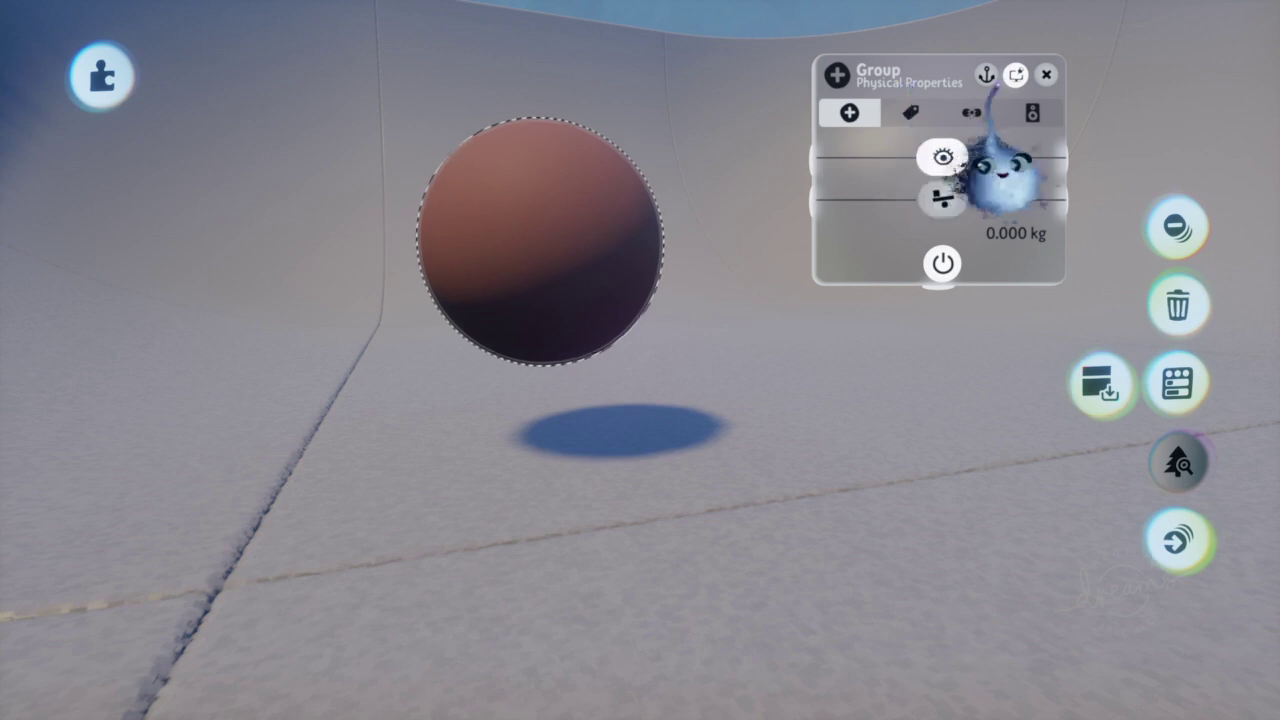
left_click(1046, 74)
- Inspect the microchip and red gadget inside the ball and ungroup the outer group
scroll(740, 52, "up", 5)
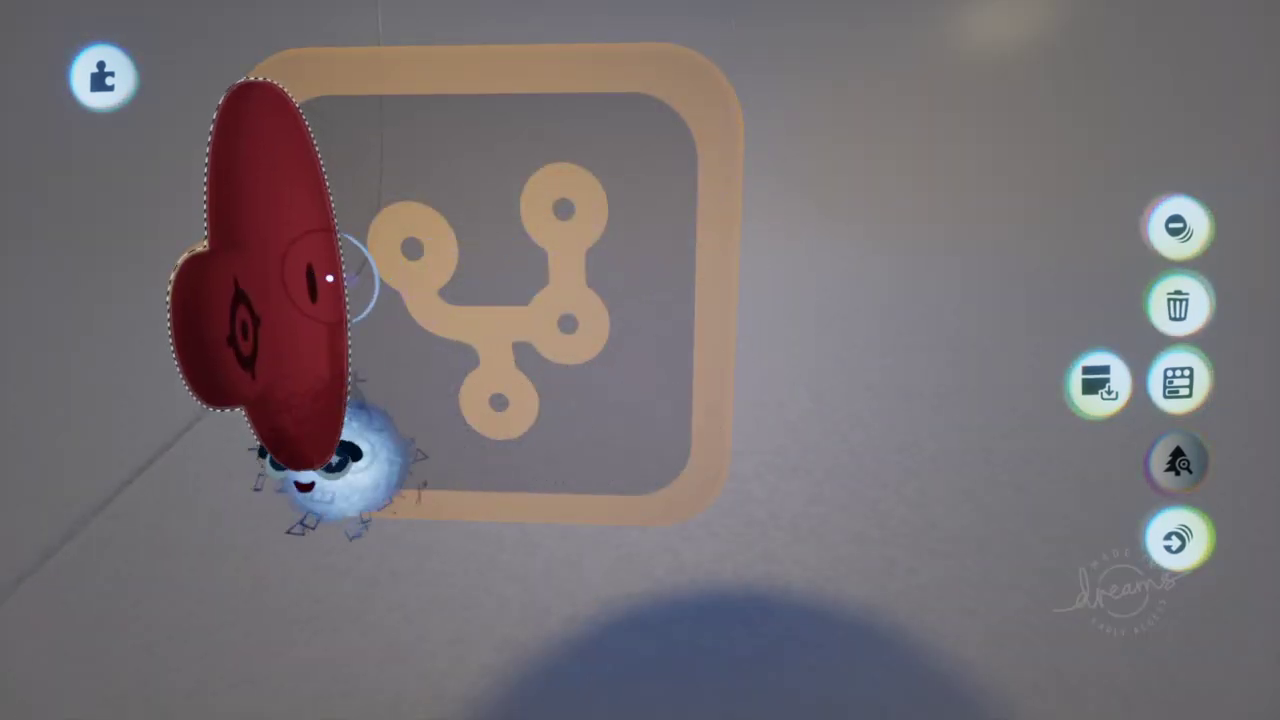
left_click_drag(437, 251, 551, 214)
scroll(546, 208, "down", 5)
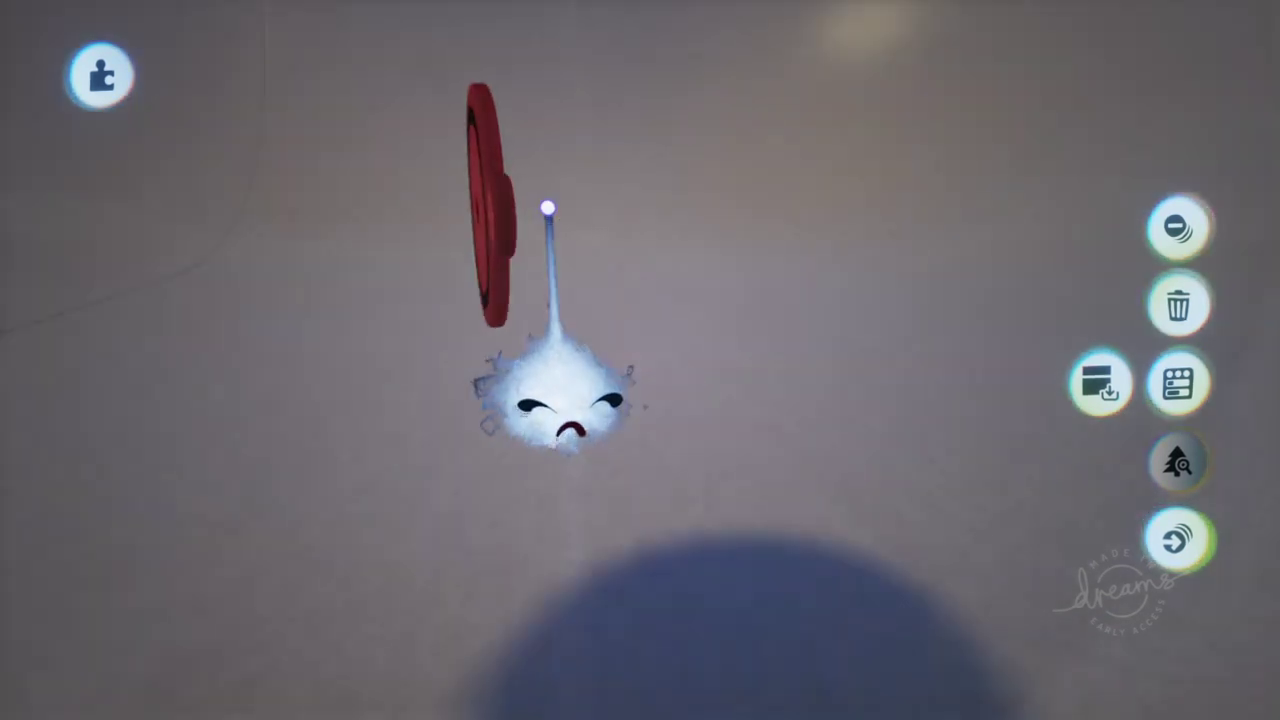
scroll(573, 184, "up", 5)
scroll(573, 184, "up", 3)
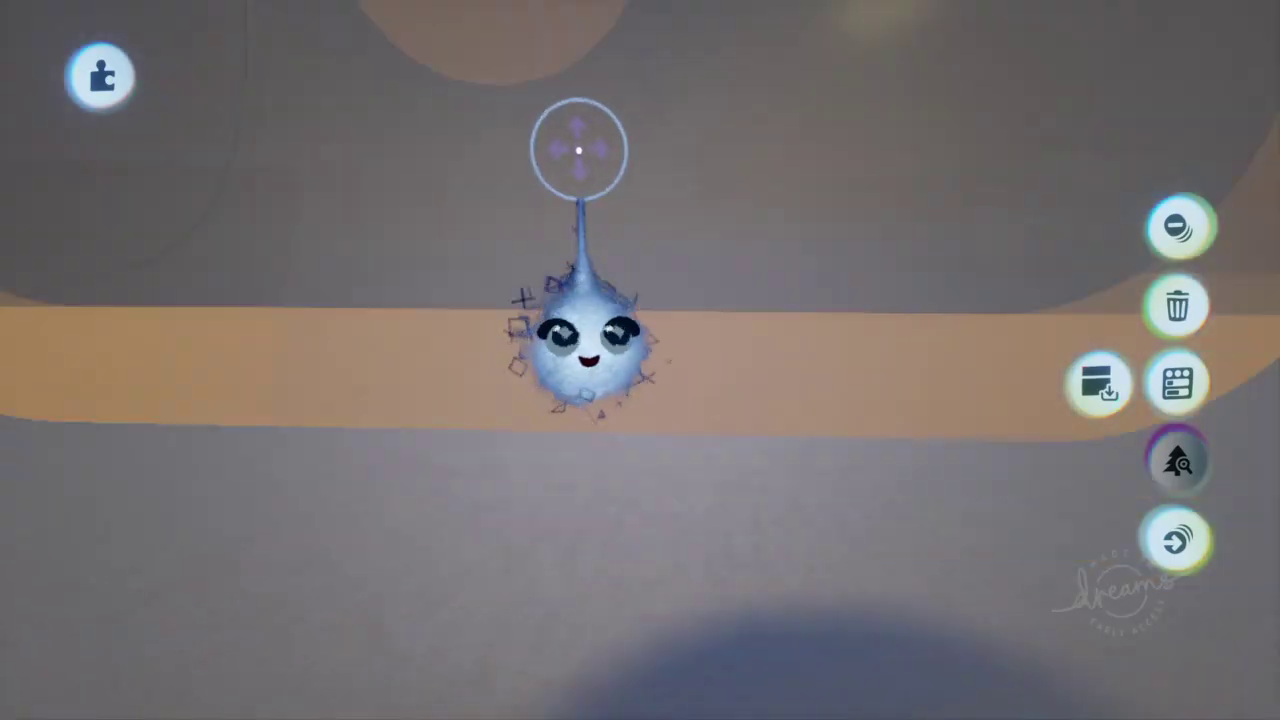
scroll(580, 149, "down", 3)
left_click(1182, 226)
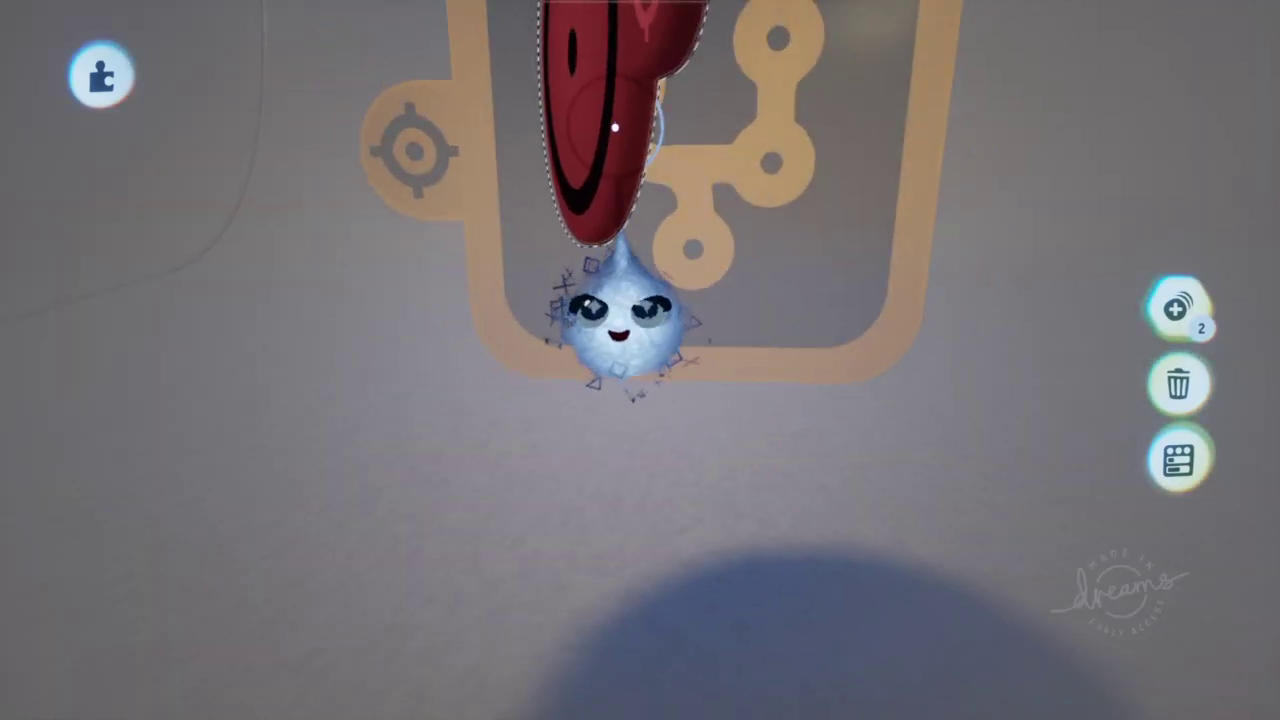
- Scope into the ball's group and move the Rolling Ball Logic microchip out beside the ball
middle_click_drag(700, 134, 736, 265)
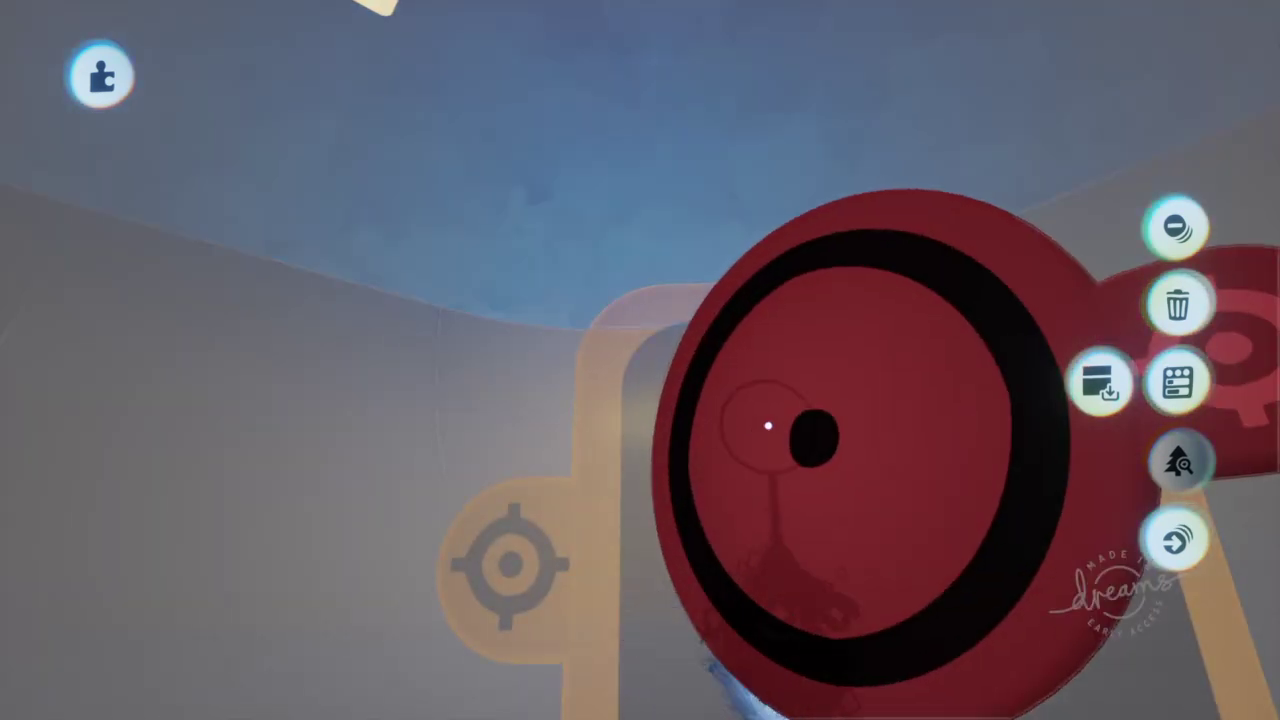
left_click_drag(769, 422, 777, 412)
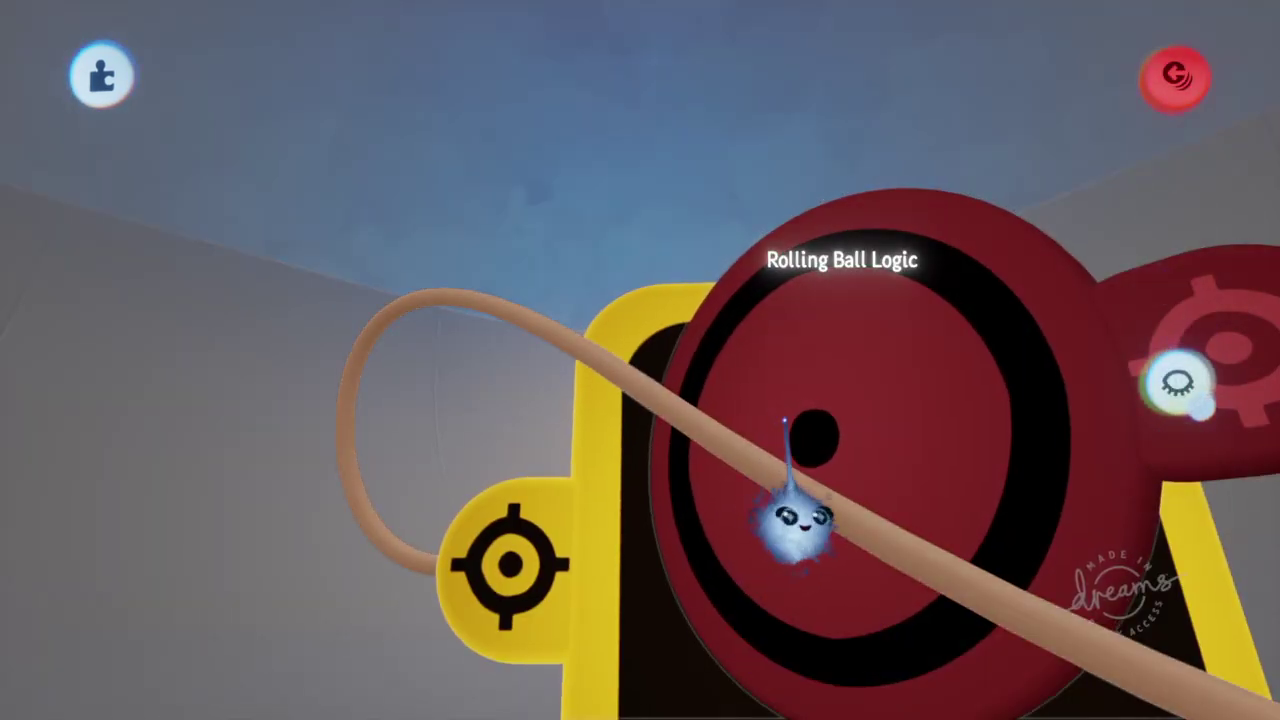
left_click_drag(634, 523, 700, 375)
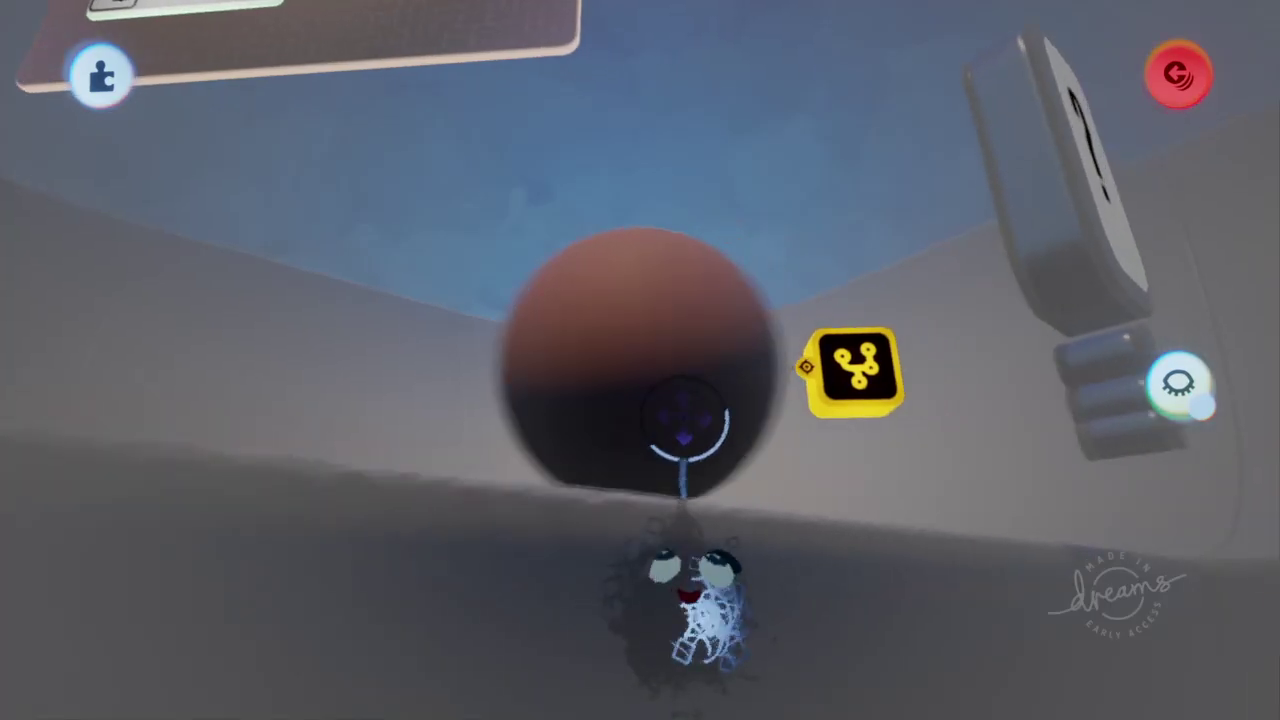
- Inspect the Rolling Ball Logic microchip and review its general settings beside the ball
middle_click_drag(684, 415, 675, 408)
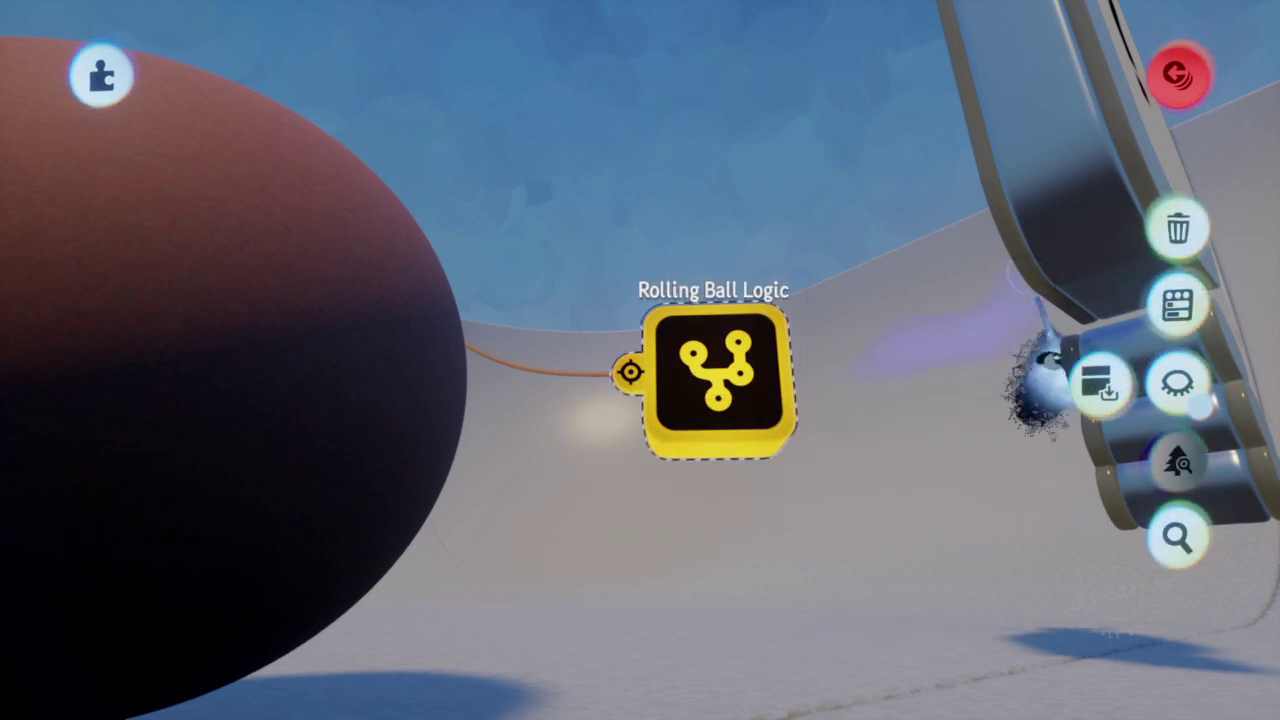
left_click(1180, 308)
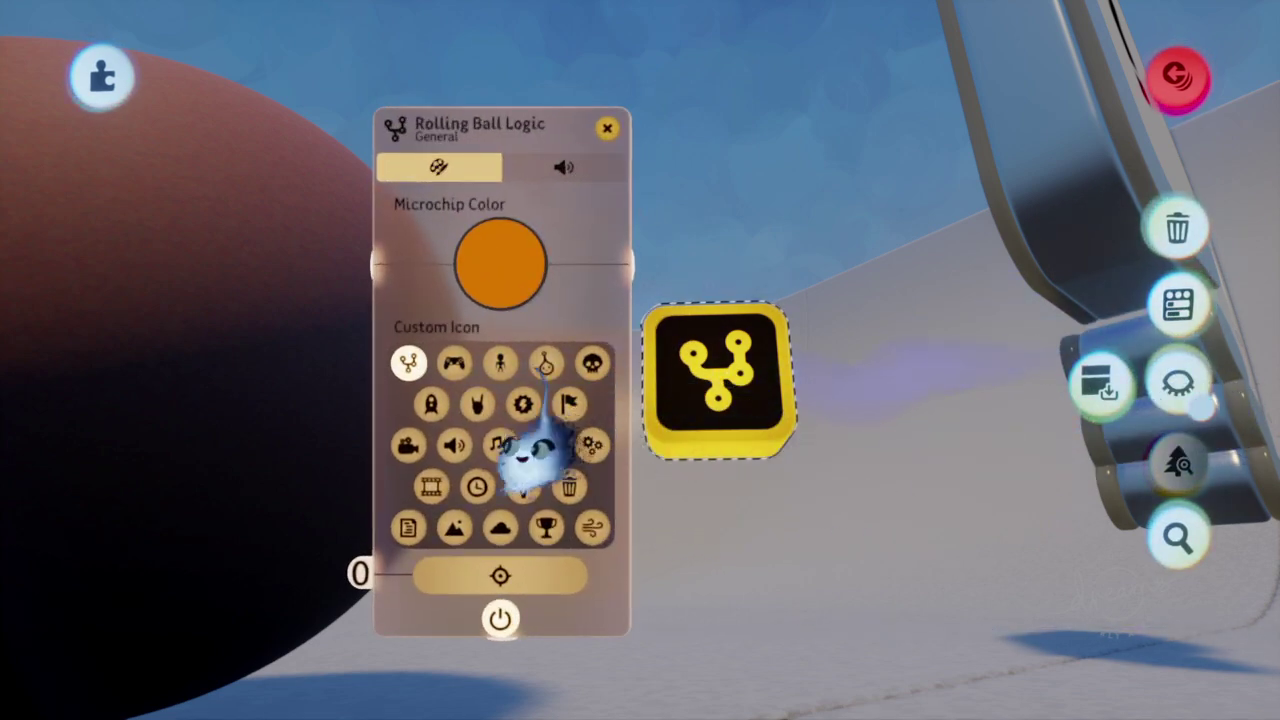
middle_click_drag(357, 583, 400, 518)
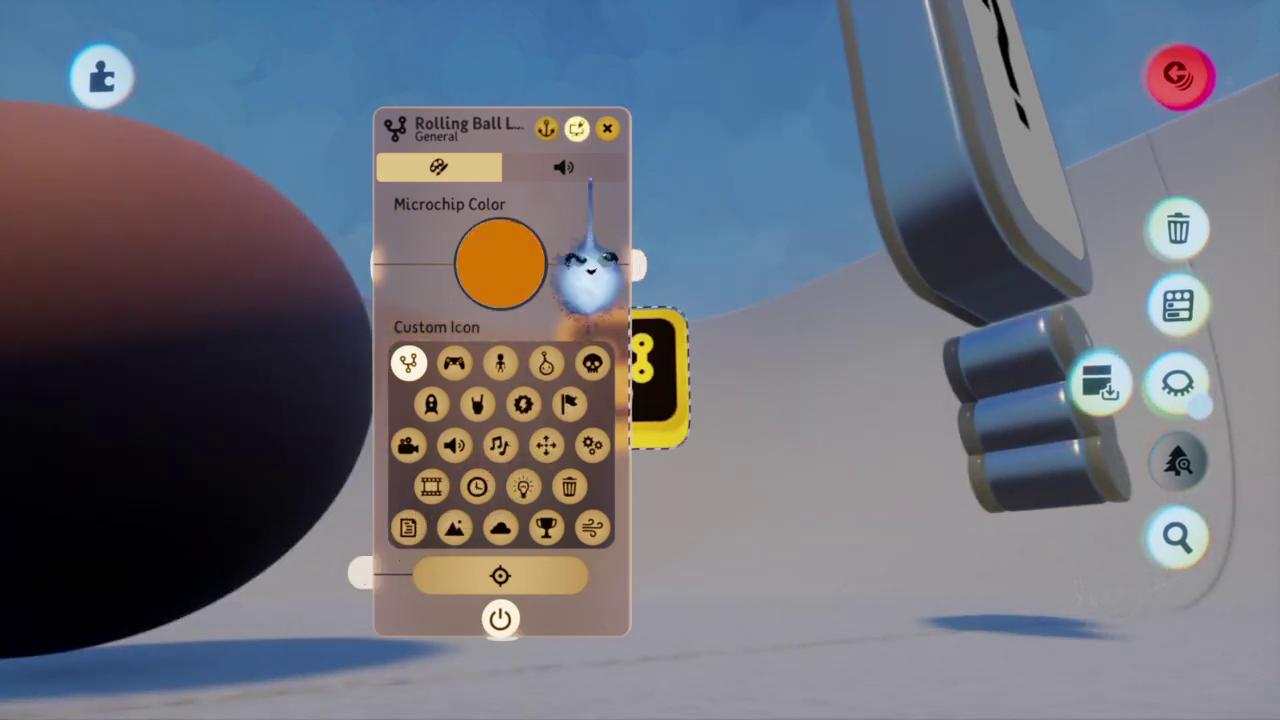
left_click(607, 128)
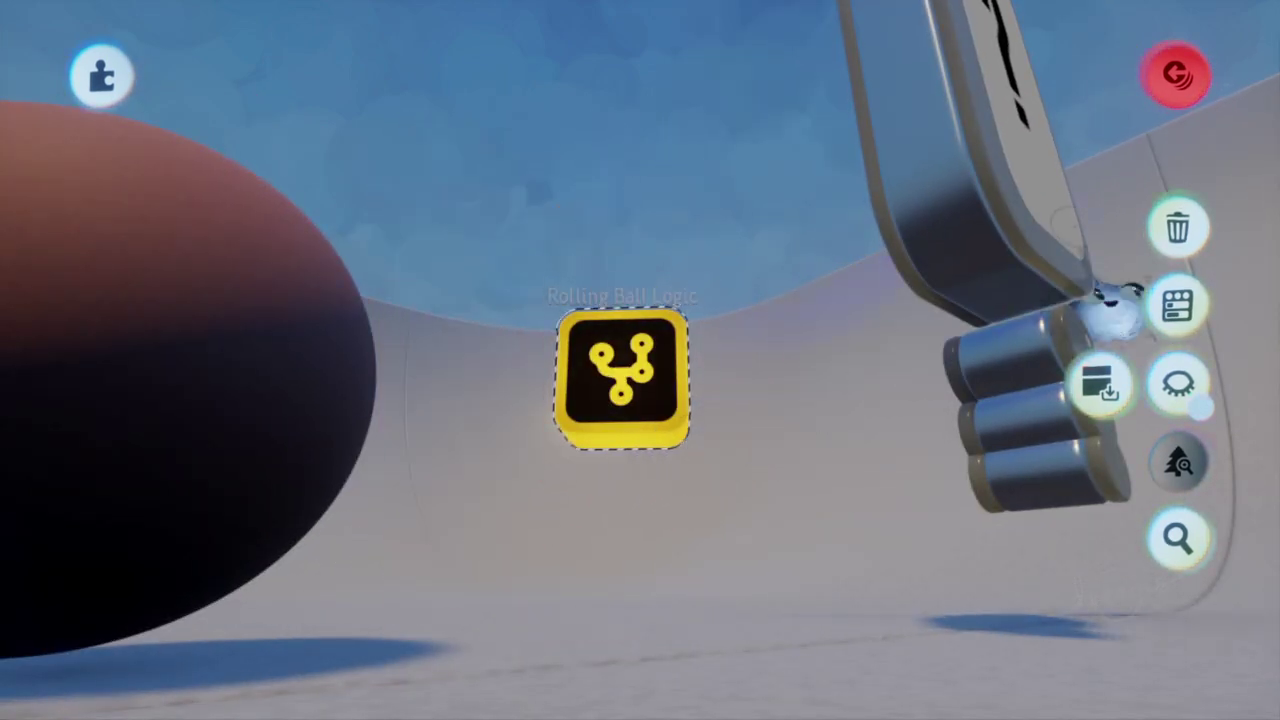
- Scope out to the ball's group, check its physical properties and ungroup it
left_click(1174, 76)
middle_click_drag(1174, 76, 840, 424)
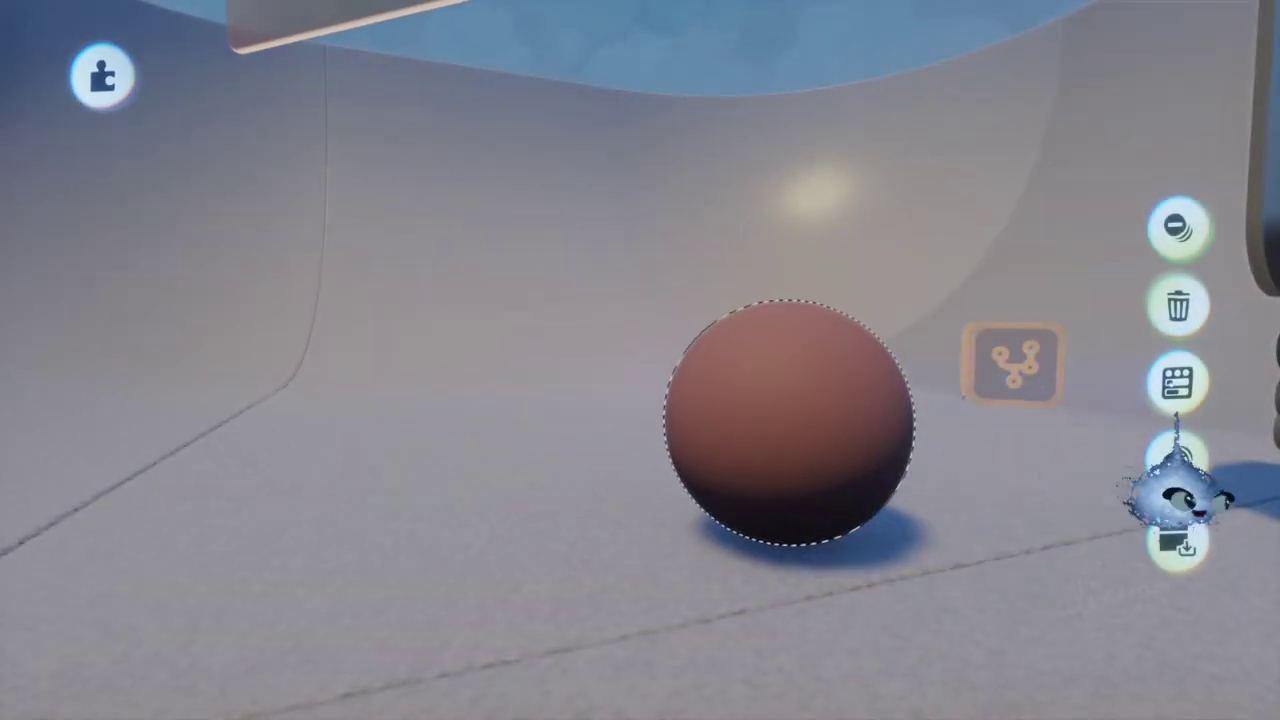
left_click(1178, 382)
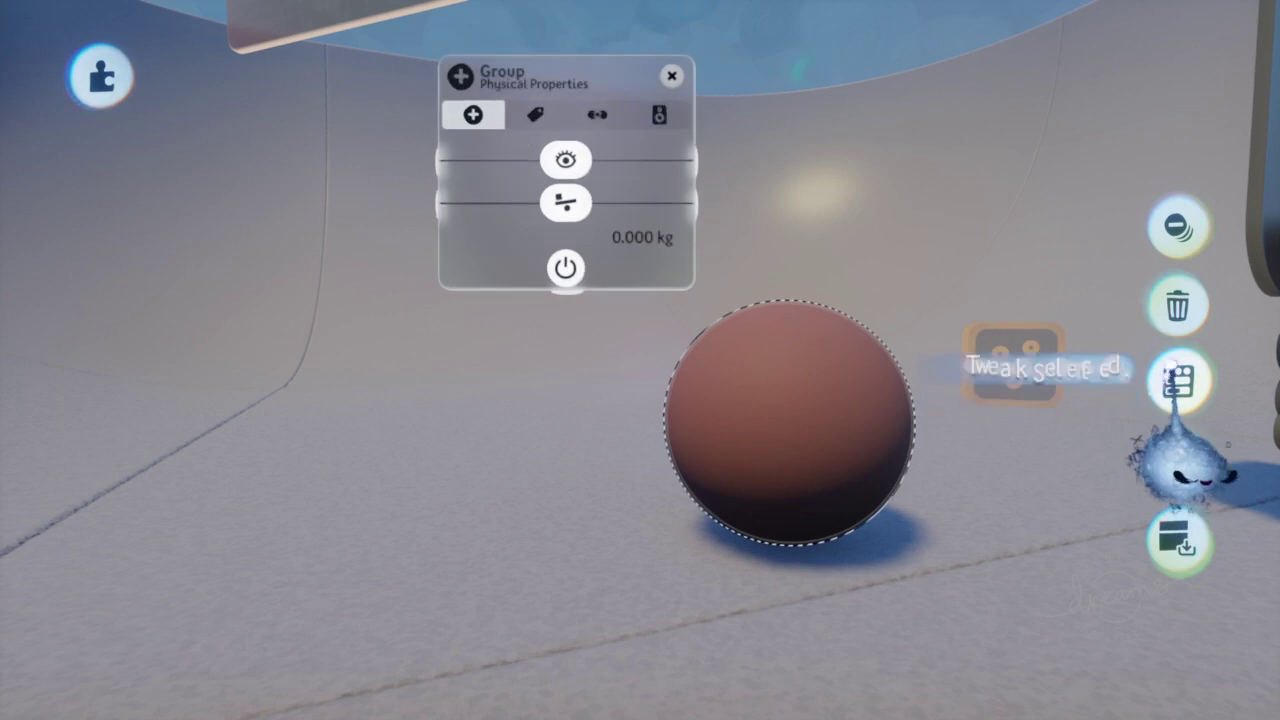
left_click(810, 368)
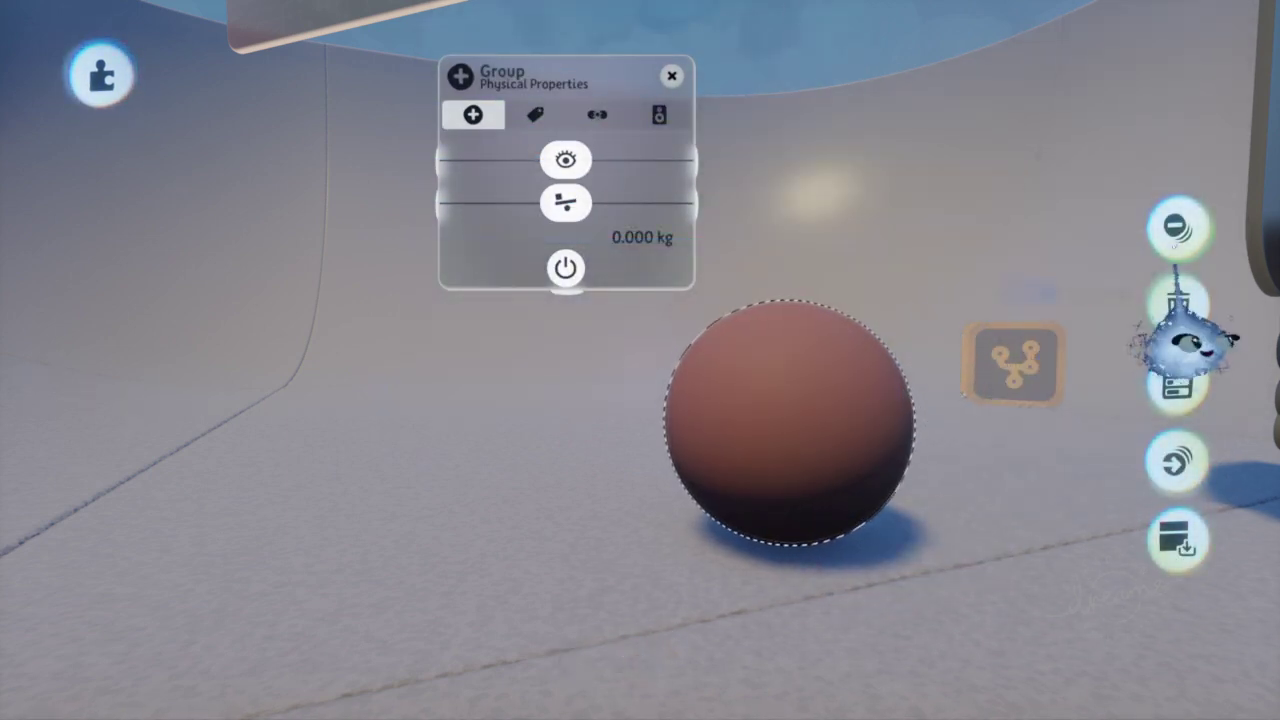
left_click(1178, 228)
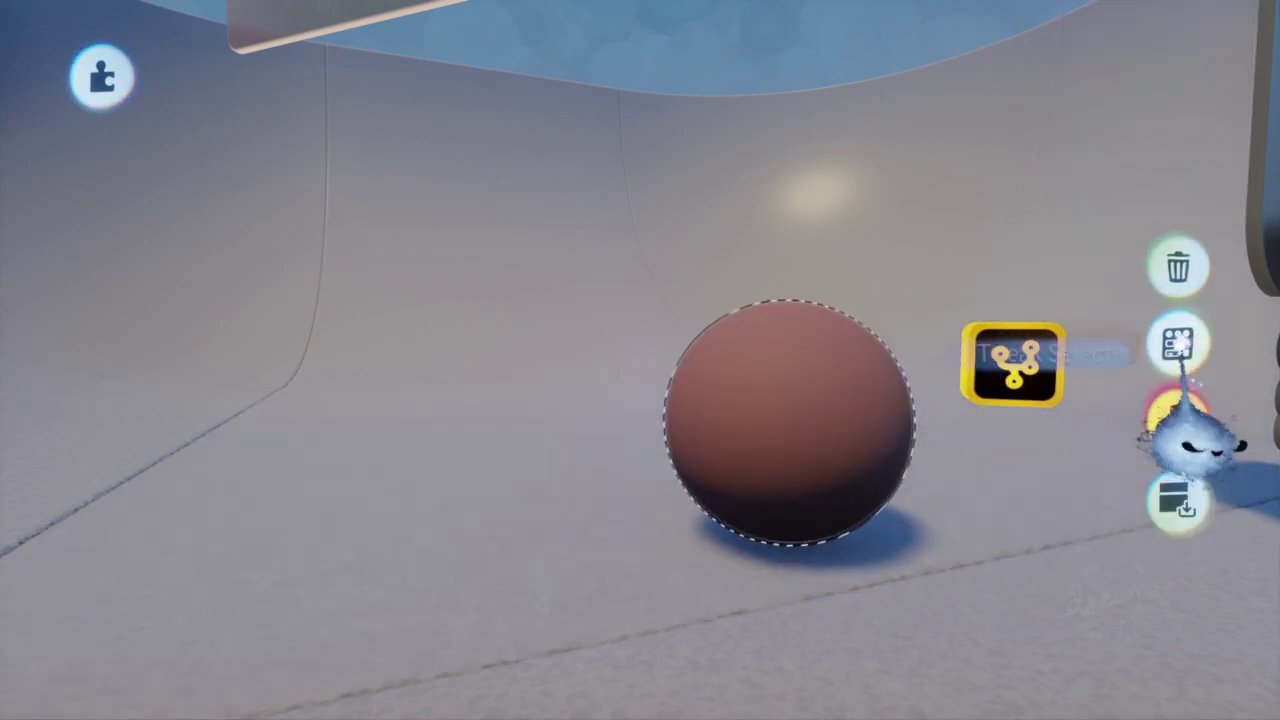
- Set the ball's outer metalness to 100%, roughness to 0%, hue shift to 48° and a pink tint to 56%
left_click(1178, 342)
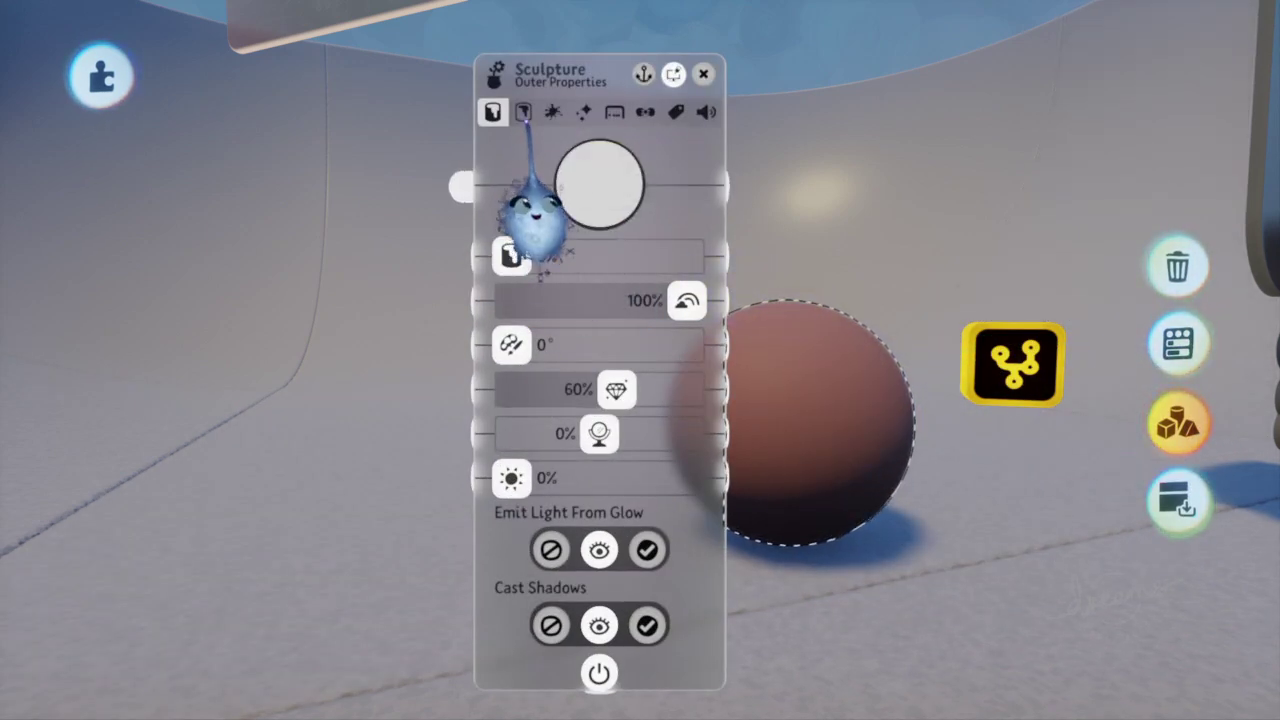
left_click_drag(571, 177, 462, 155)
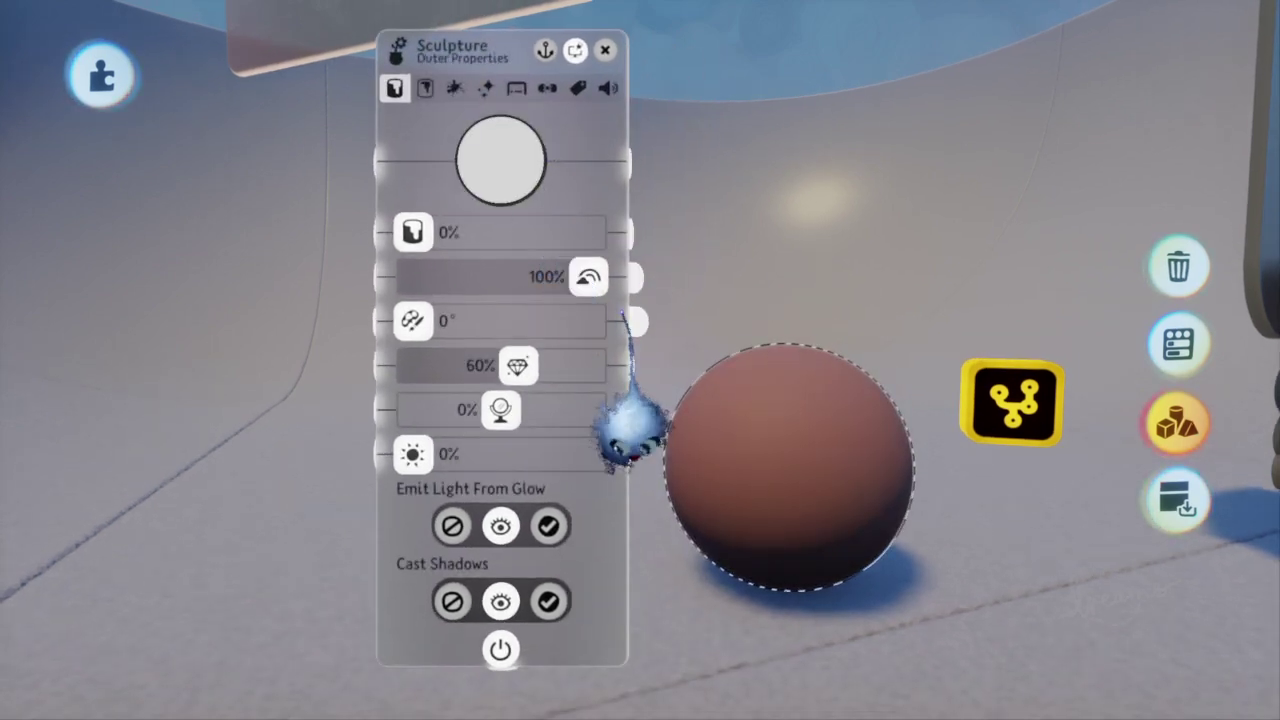
scroll(630, 430, "down", 3)
mouse_move(413, 454)
left_mouse_down()
mouse_move(586, 452)
mouse_move(413, 454)
left_mouse_up()
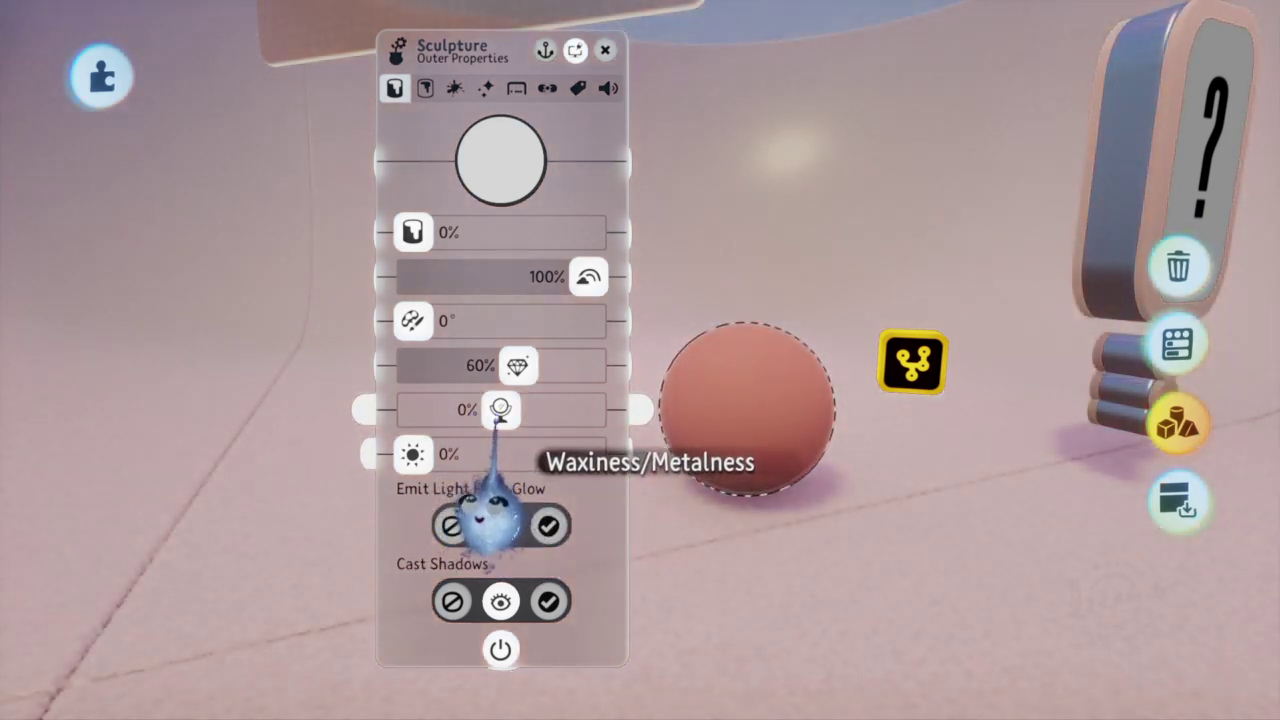
left_click_drag(500, 410, 588, 410)
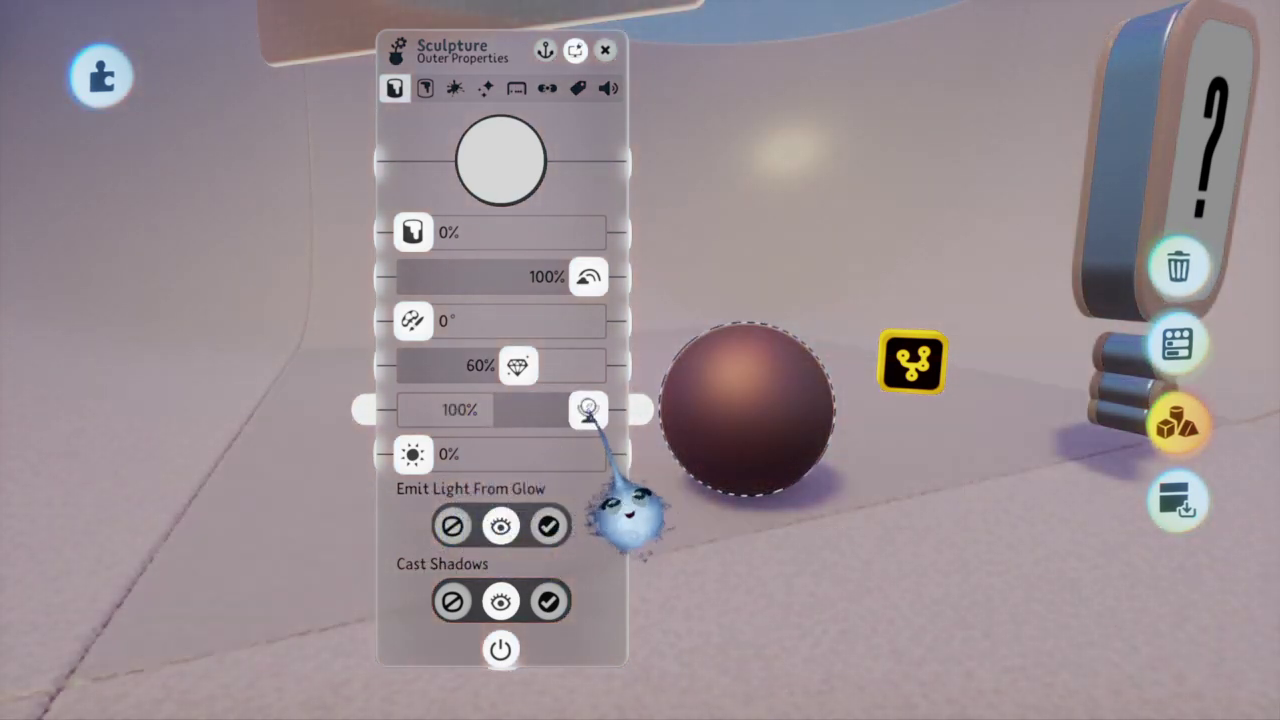
left_click_drag(517, 366, 445, 410)
left_click_drag(466, 321, 456, 321)
left_click_drag(489, 175, 480, 144)
left_click_drag(500, 234, 462, 233)
- Look through the ball sculpture's inner and physical properties
left_click(429, 91)
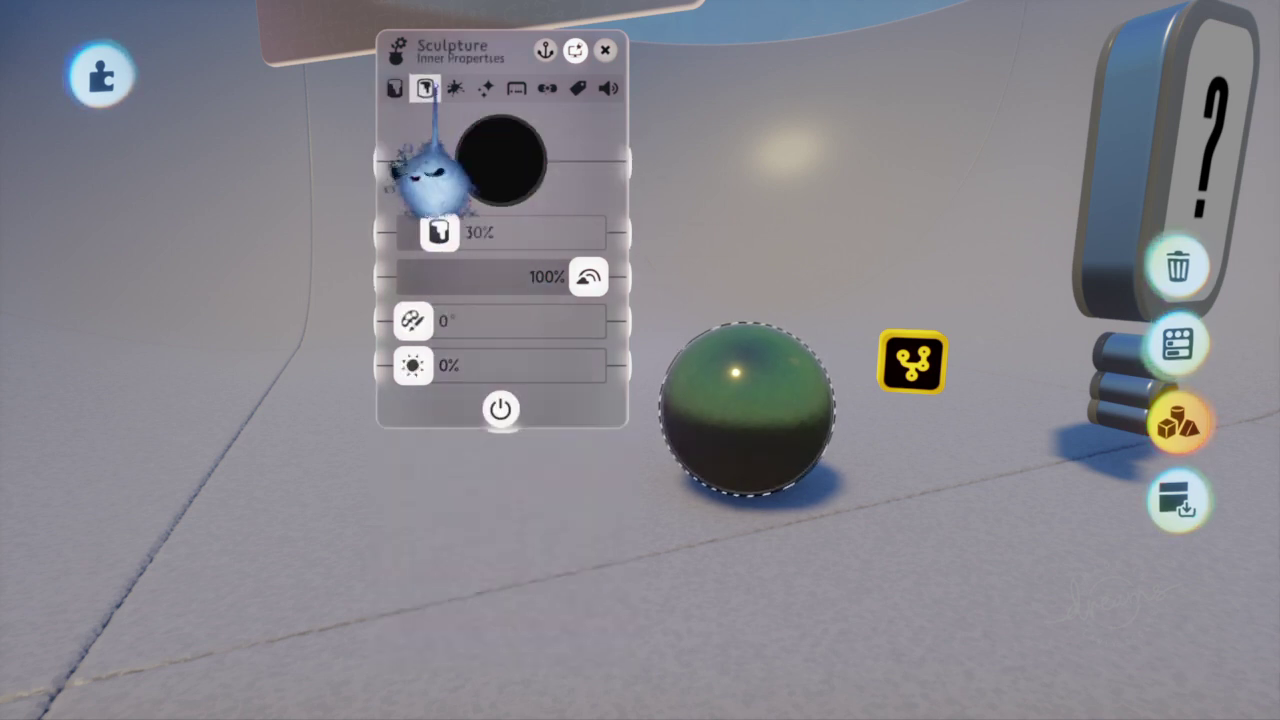
left_click(458, 91)
left_click(523, 91)
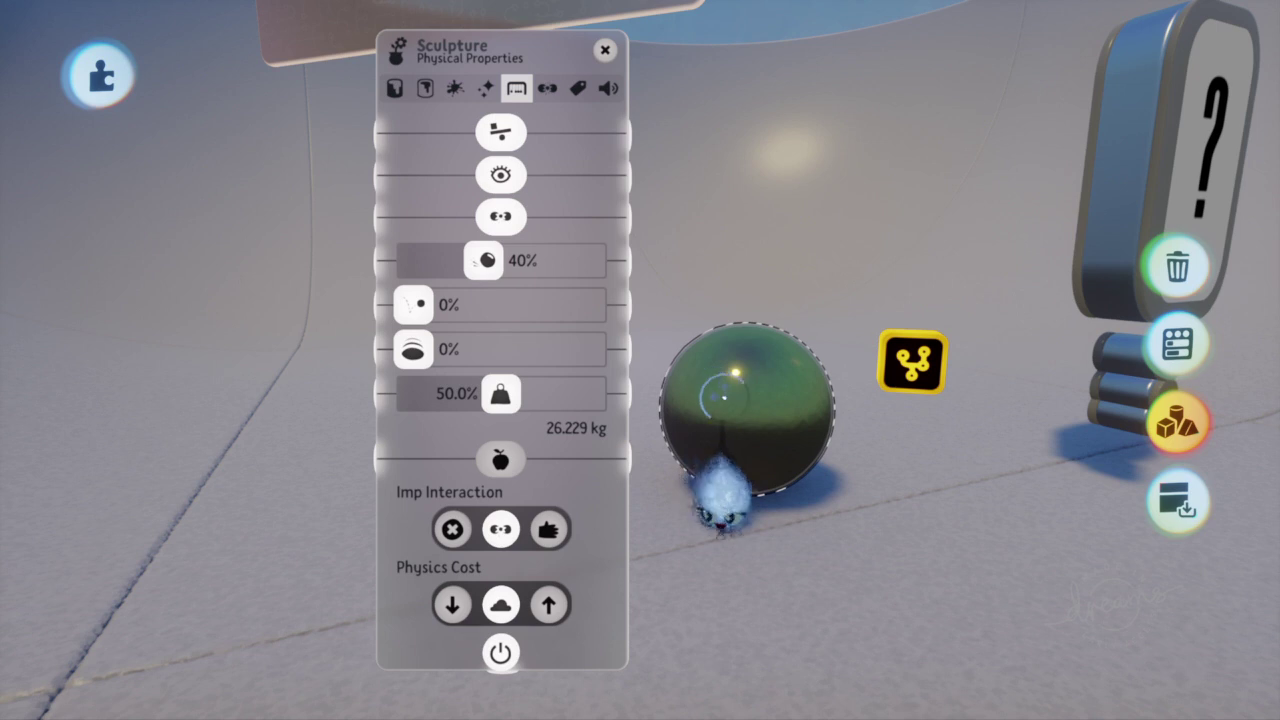
left_click(606, 50)
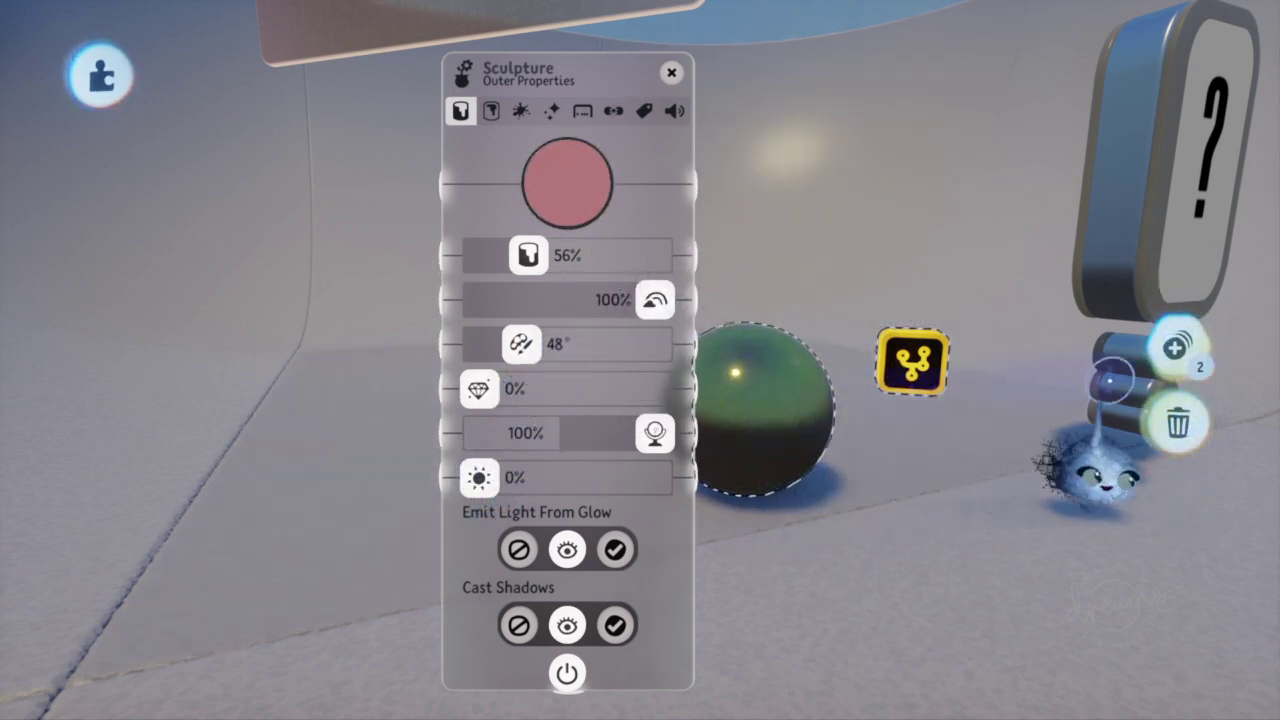
- Group the ball with the Rolling Ball Logic microchip and review the group's physical properties
left_click(1178, 347)
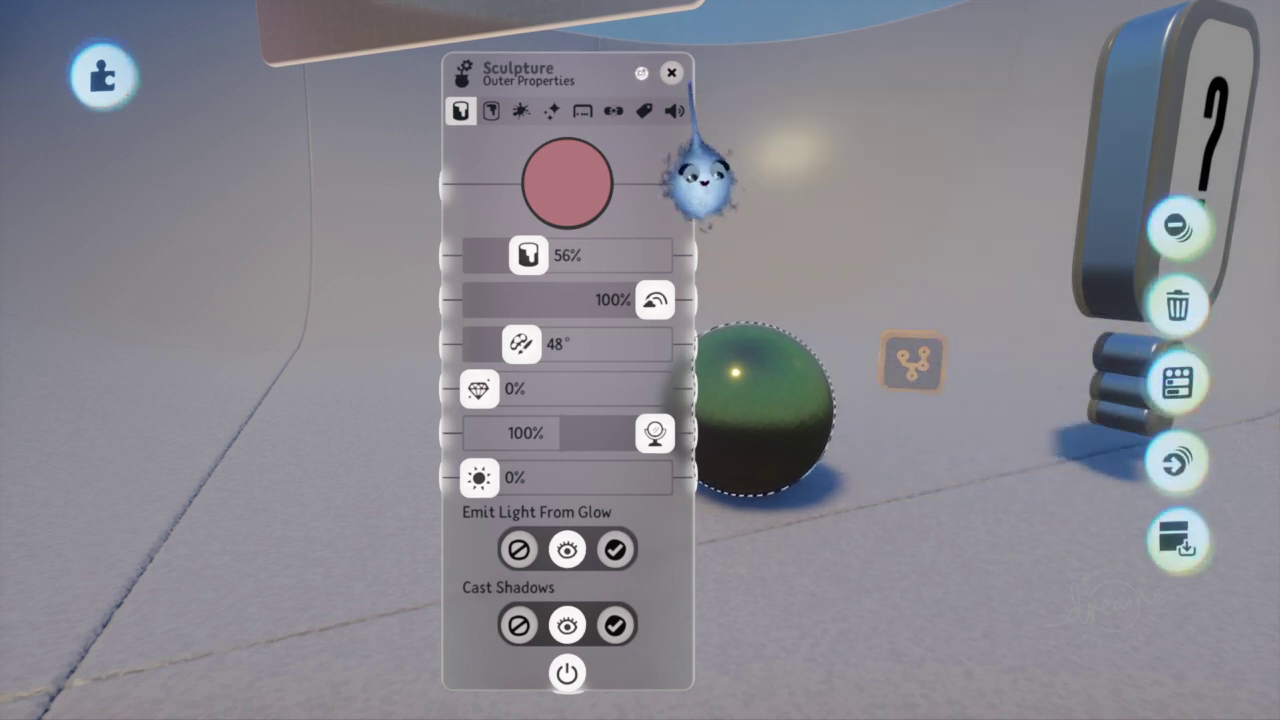
left_click(672, 74)
left_click(740, 368)
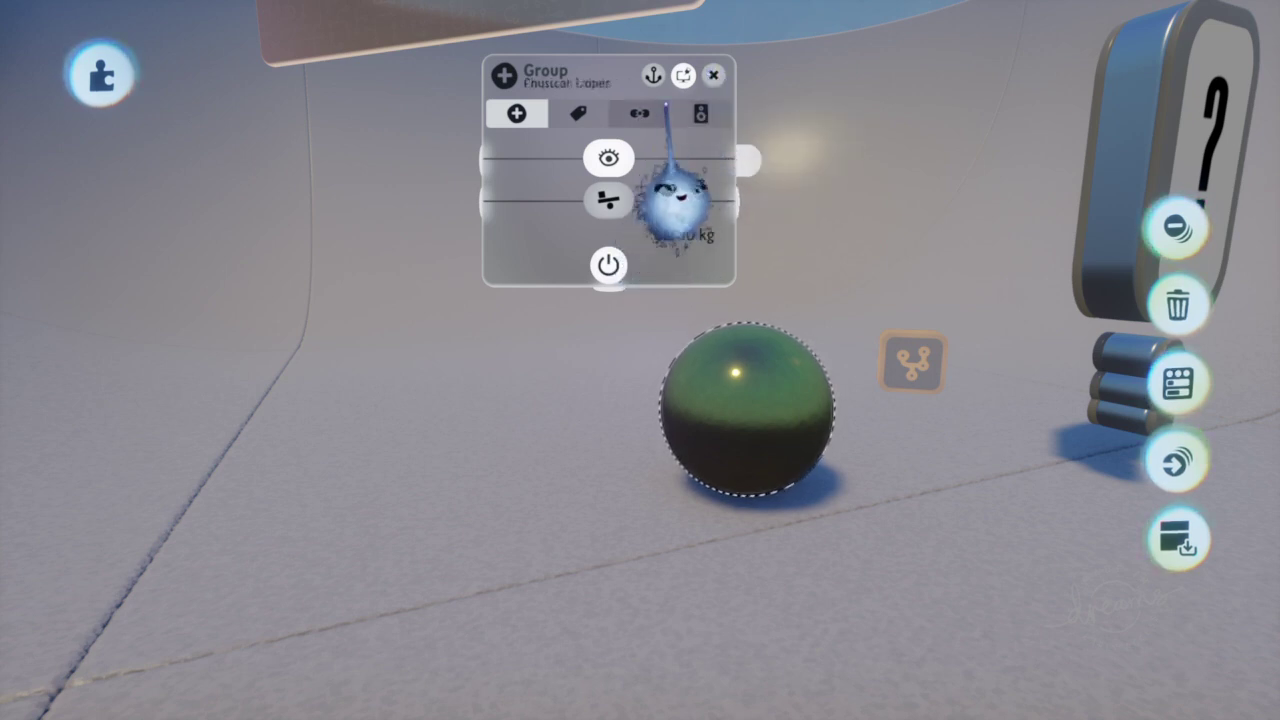
left_click(713, 76)
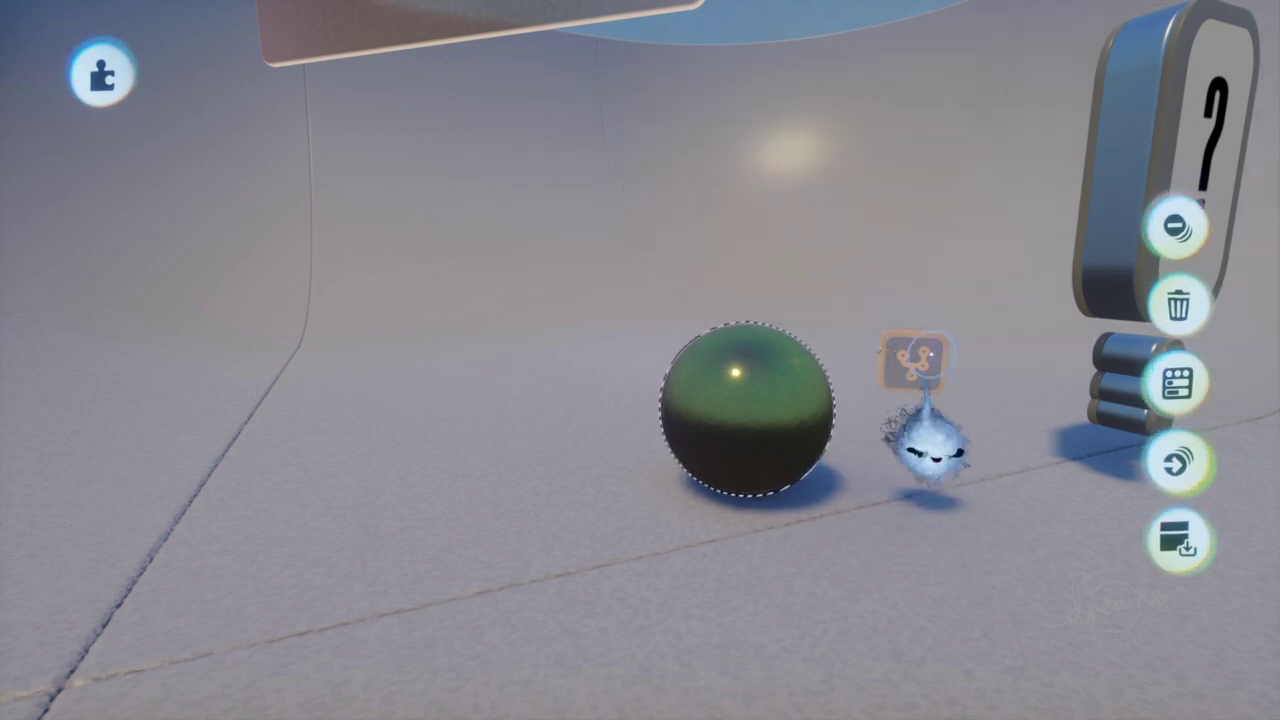
left_click(914, 371)
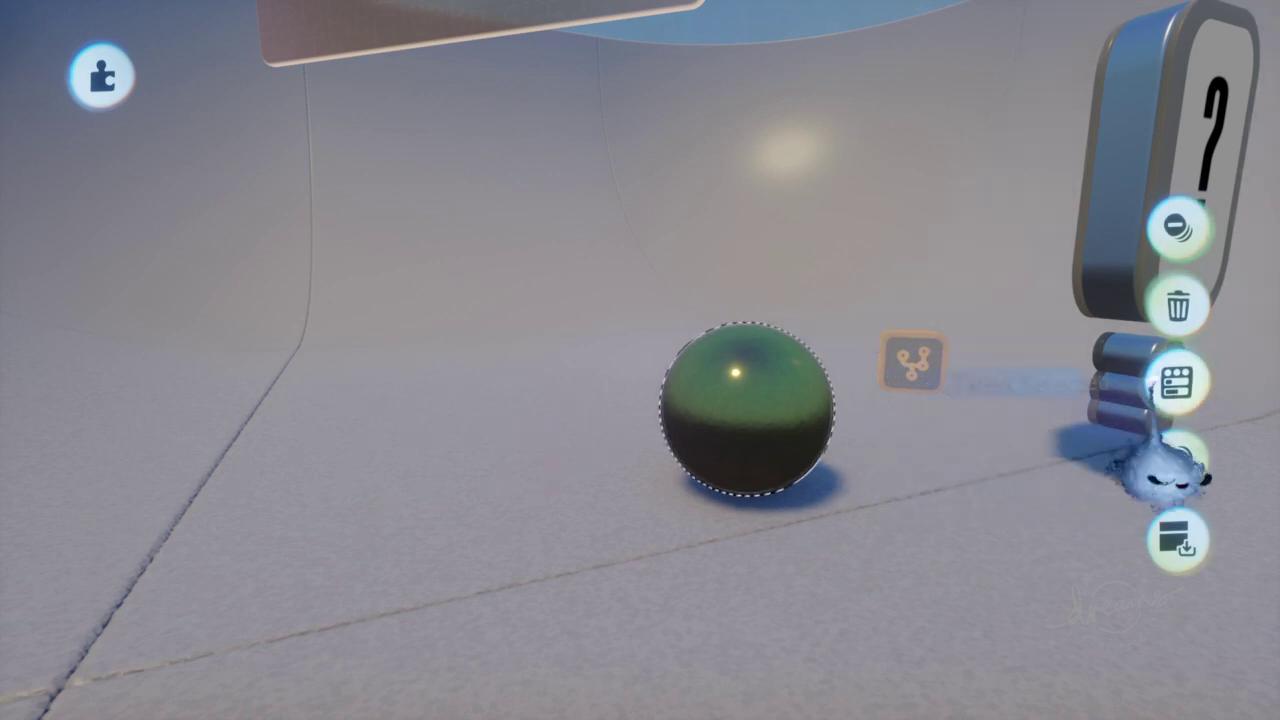
left_click(1176, 378)
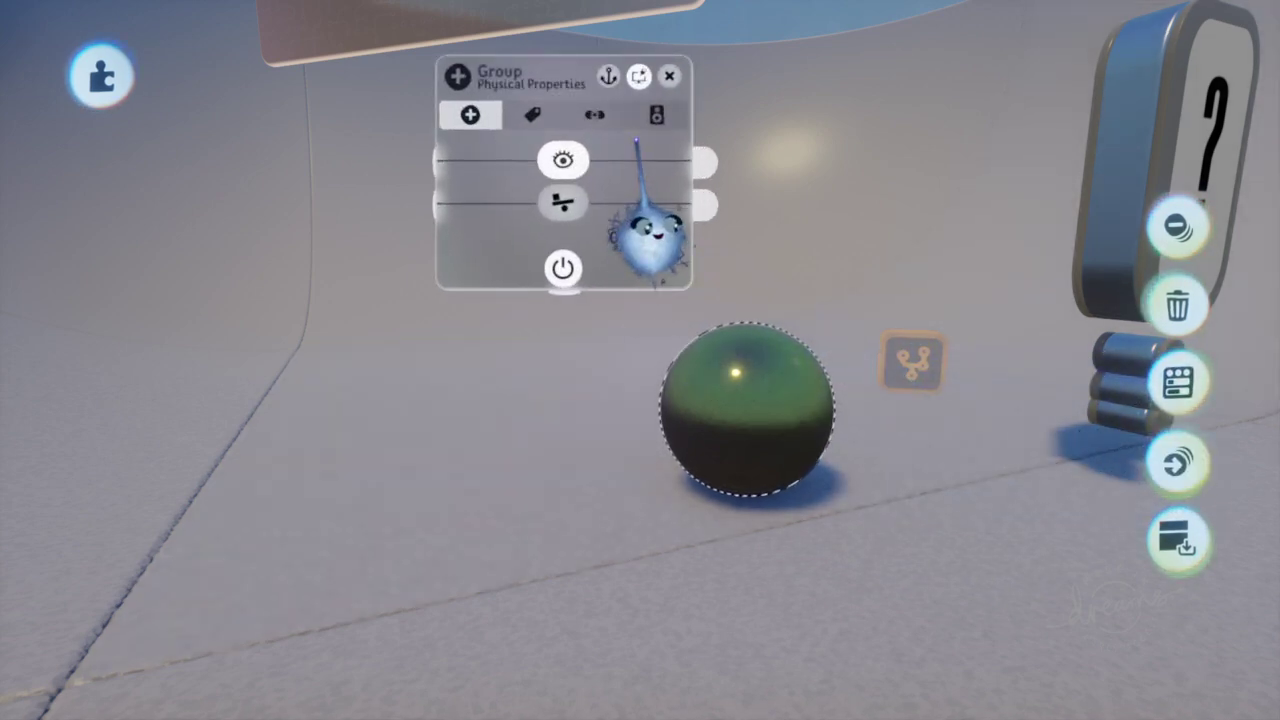
mouse_move(656, 160)
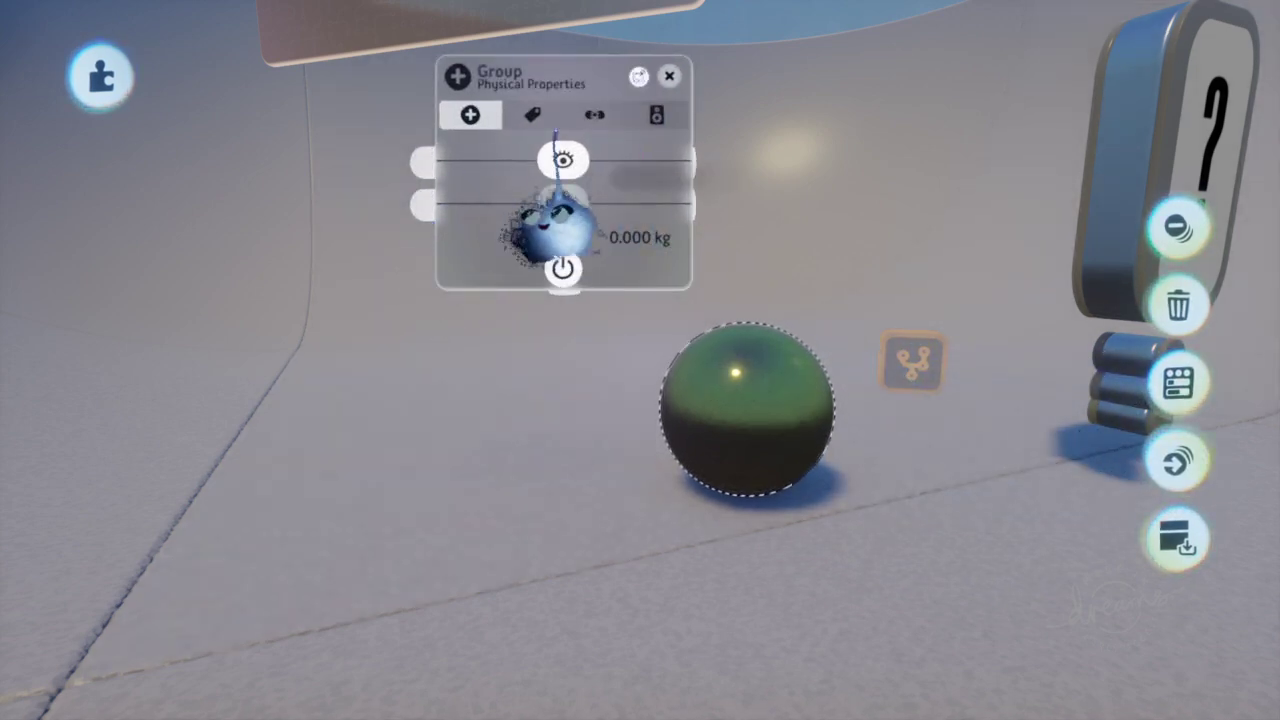
left_click(669, 76)
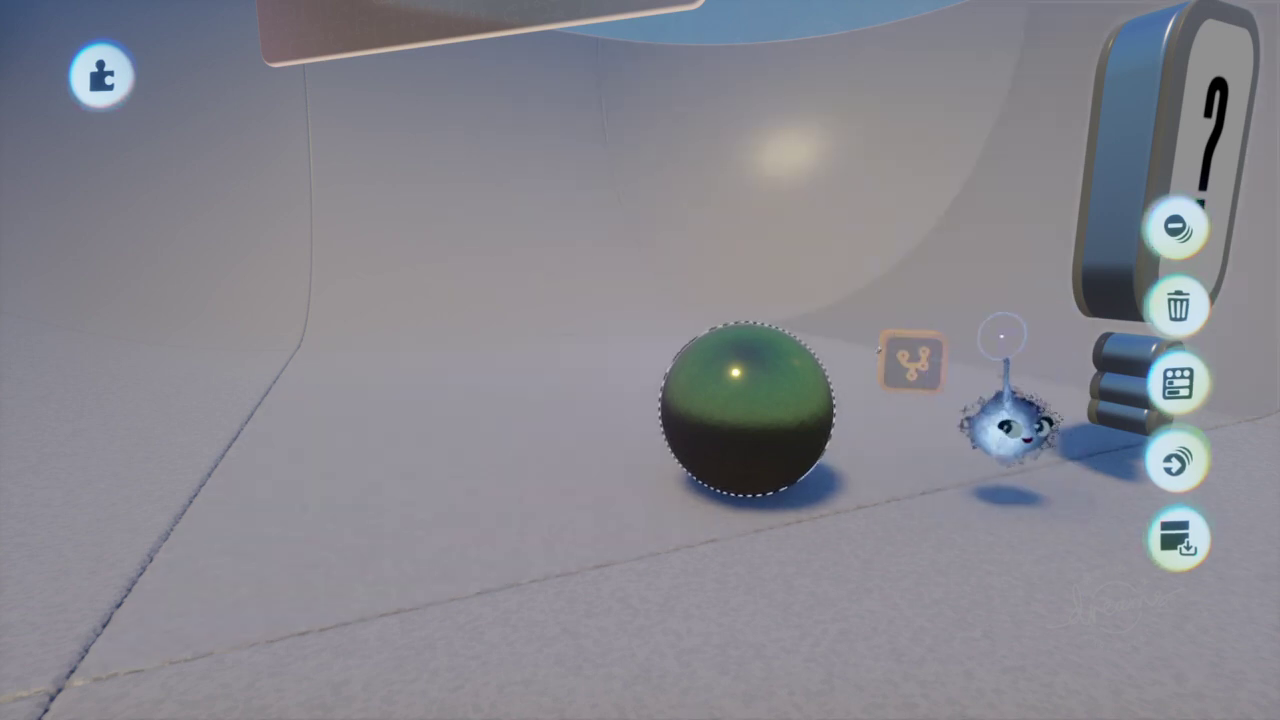
- Scope into the group and wire the Rolling Ball Logic microchip's target port to the ball
left_click(928, 362)
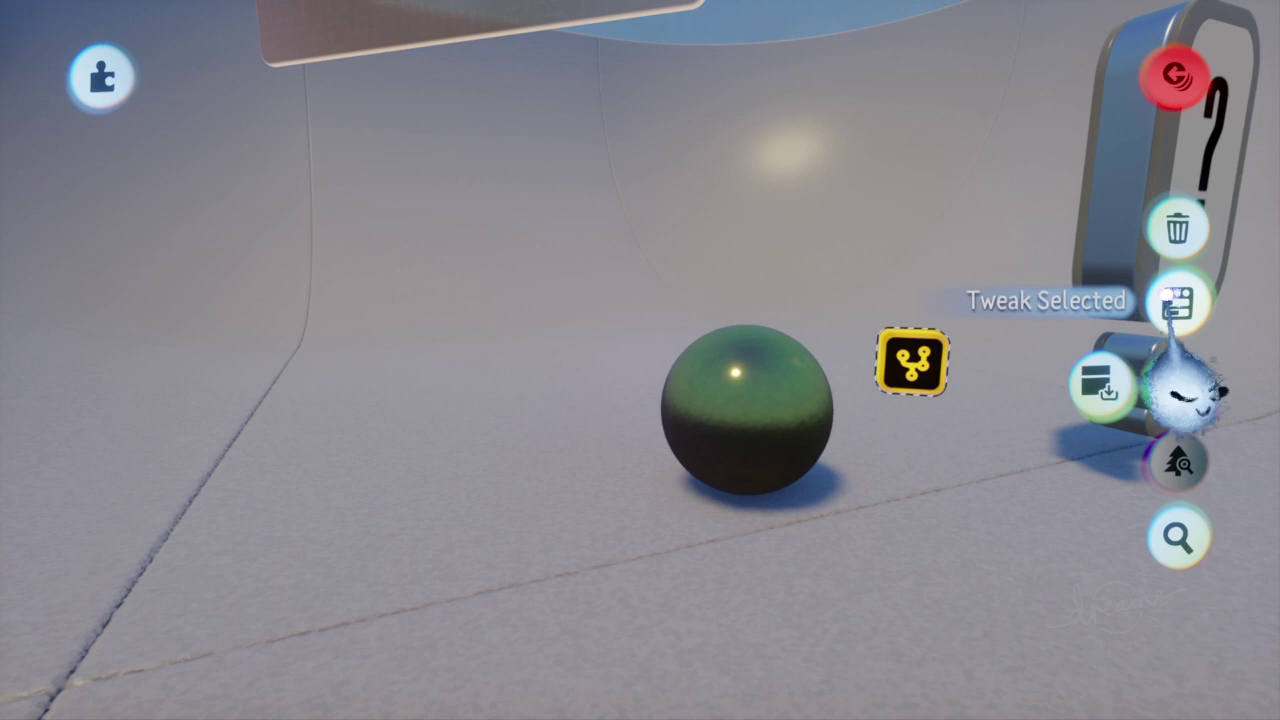
left_click(1178, 302)
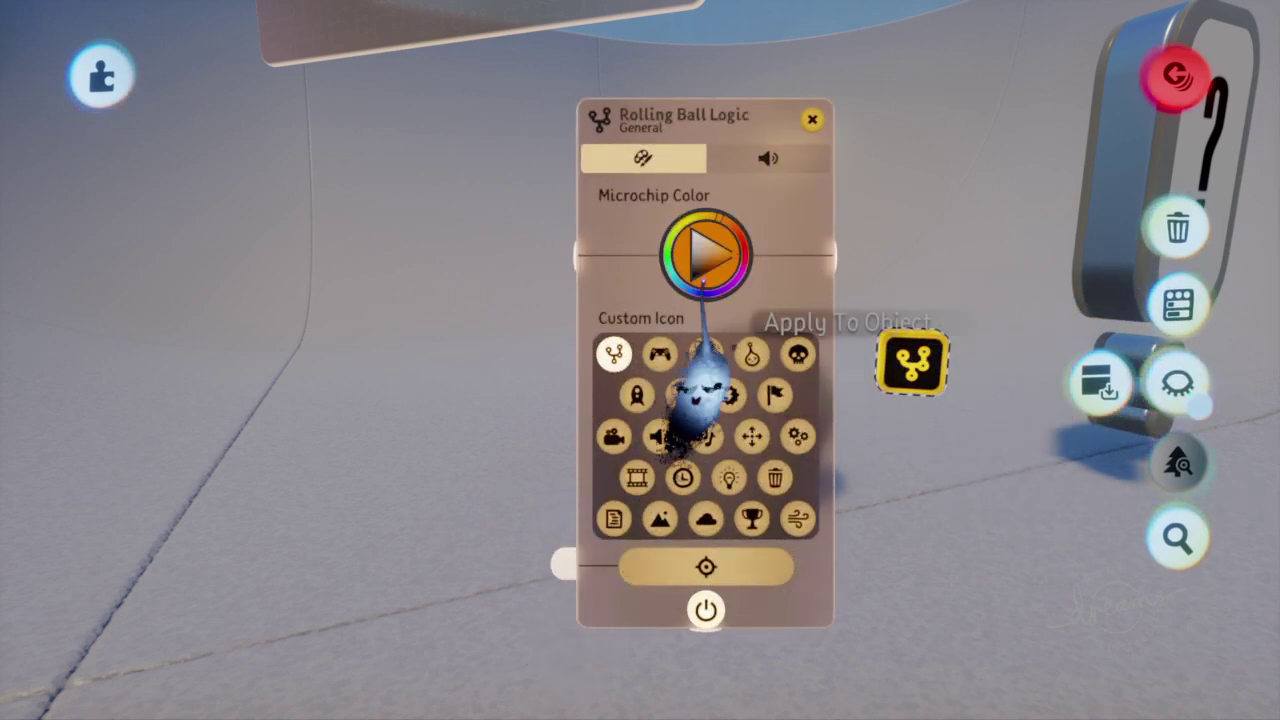
left_click_drag(682, 122, 975, 104)
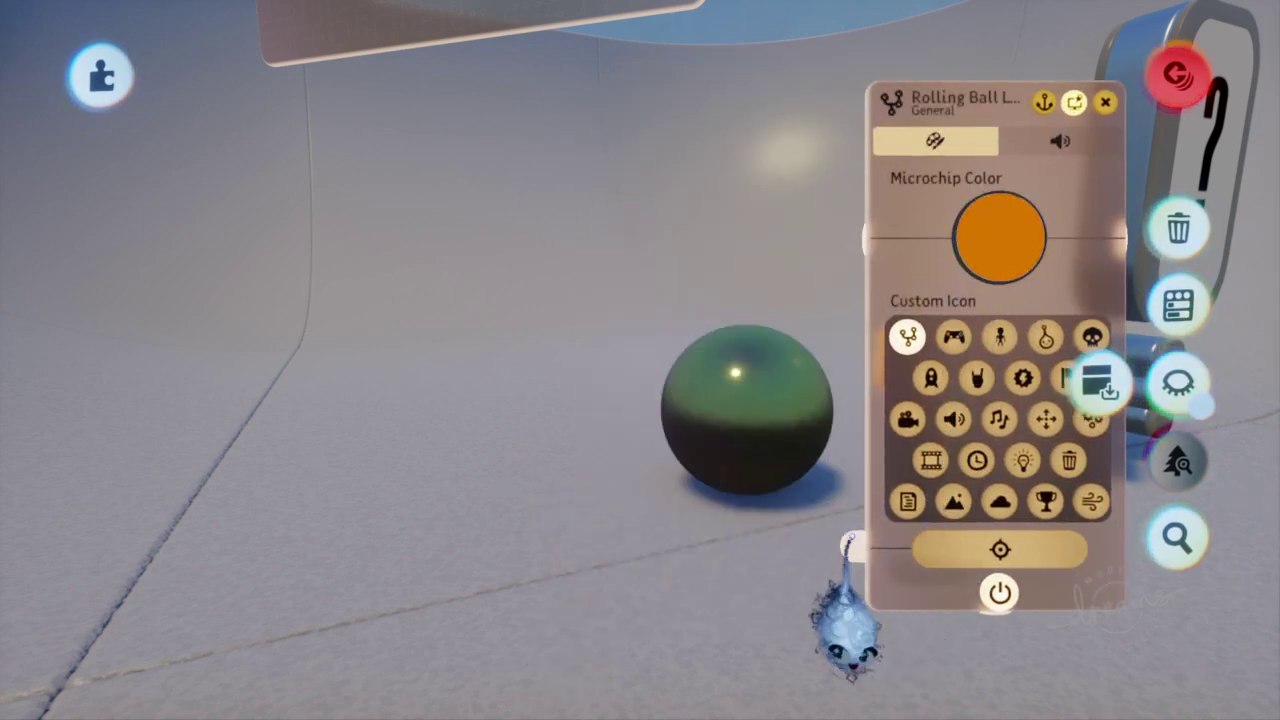
left_click_drag(851, 630, 764, 440)
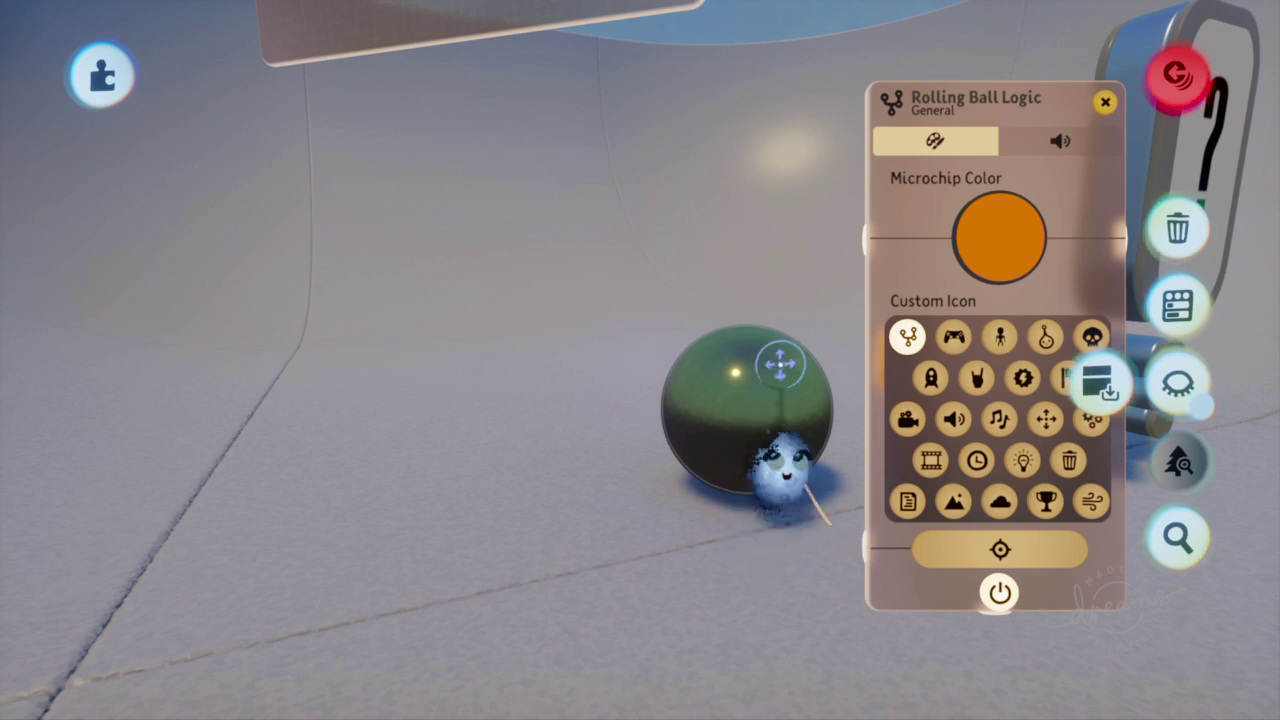
left_click(1105, 102)
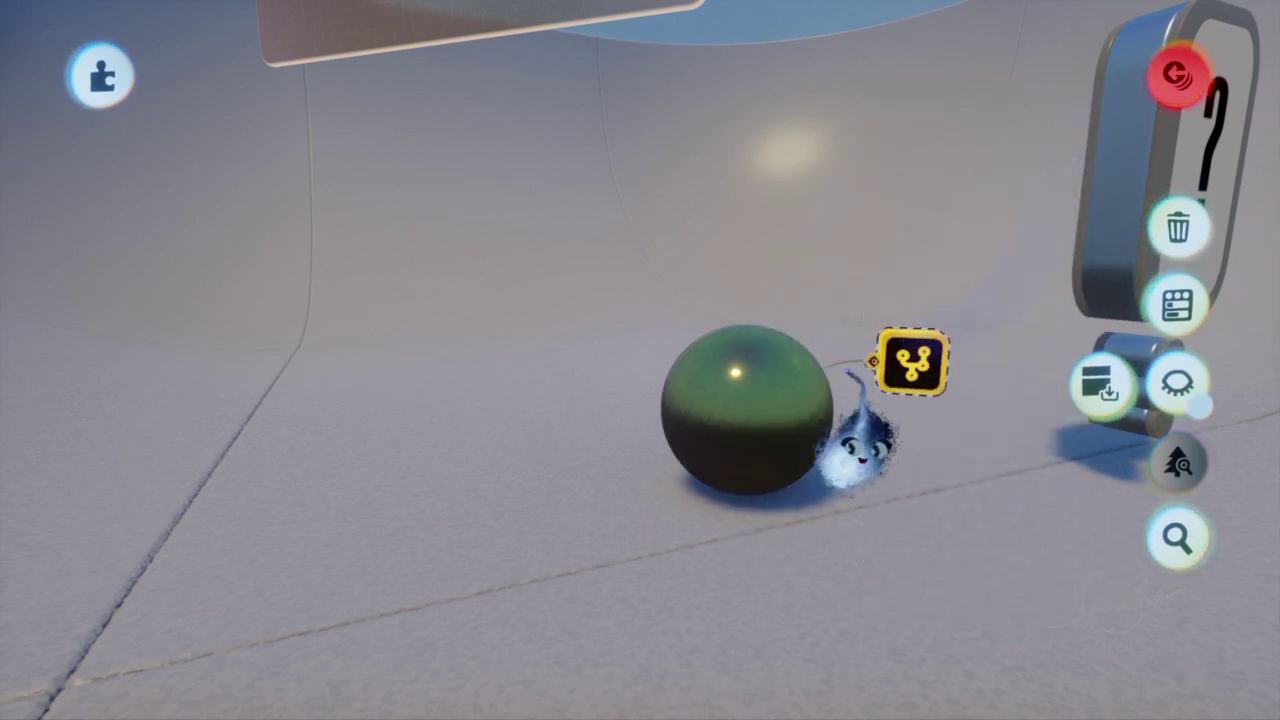
left_click(798, 380)
key("Escape")
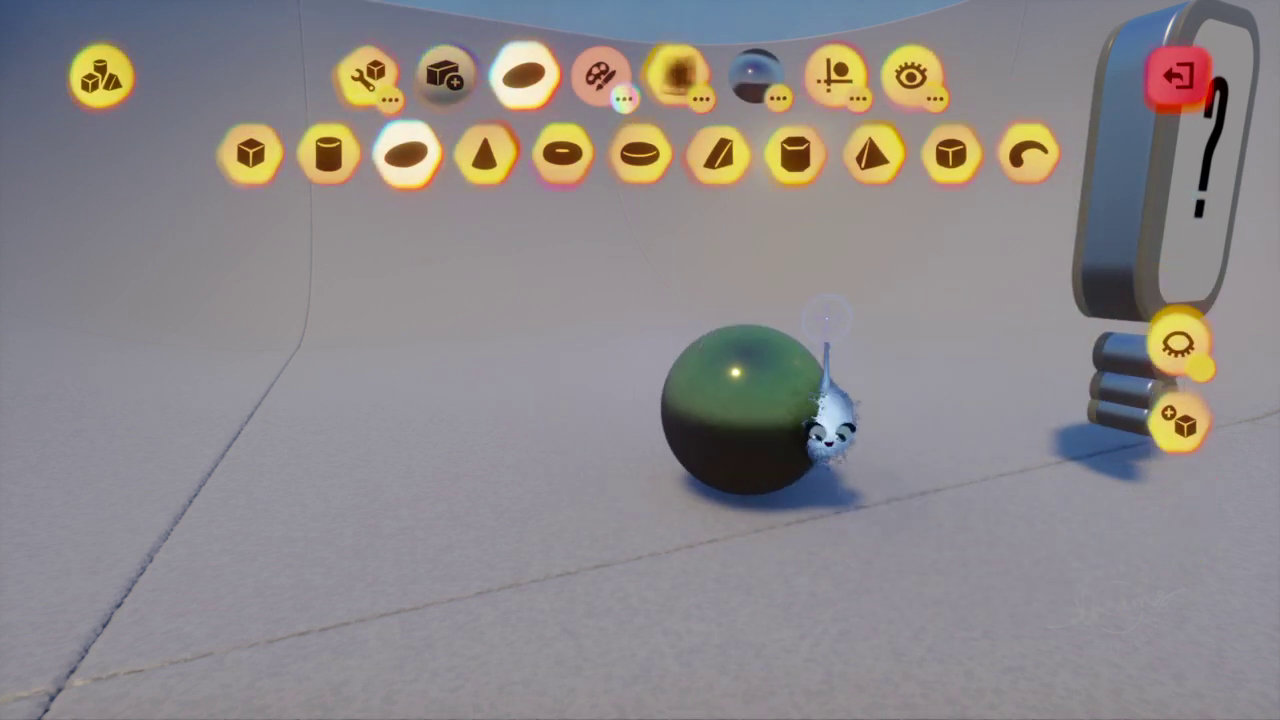
key("Escape")
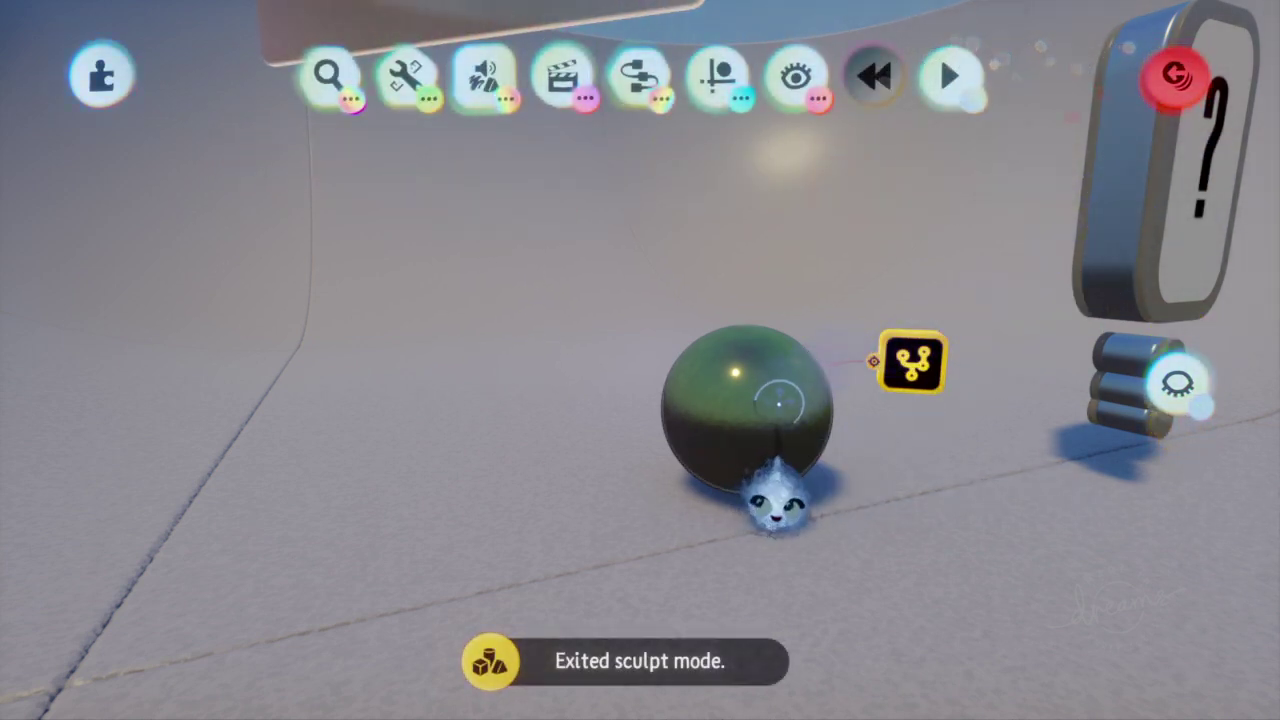
double_click(766, 488)
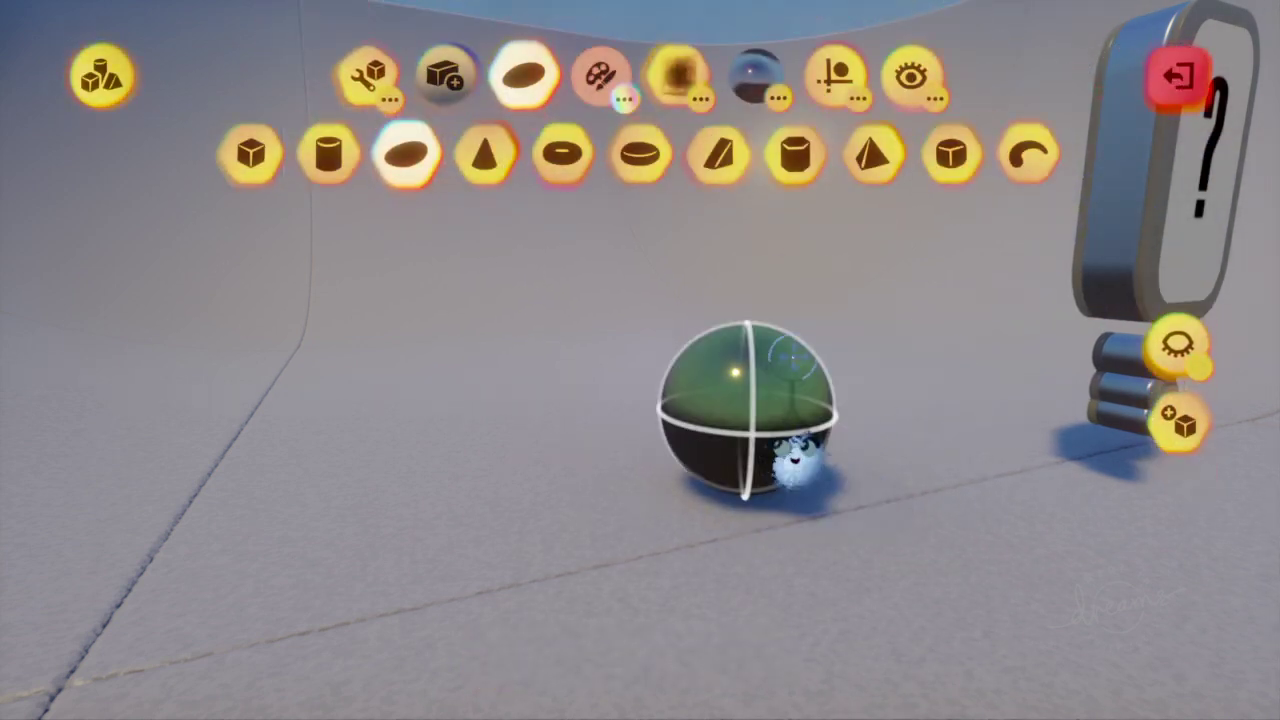
left_click(1168, 94)
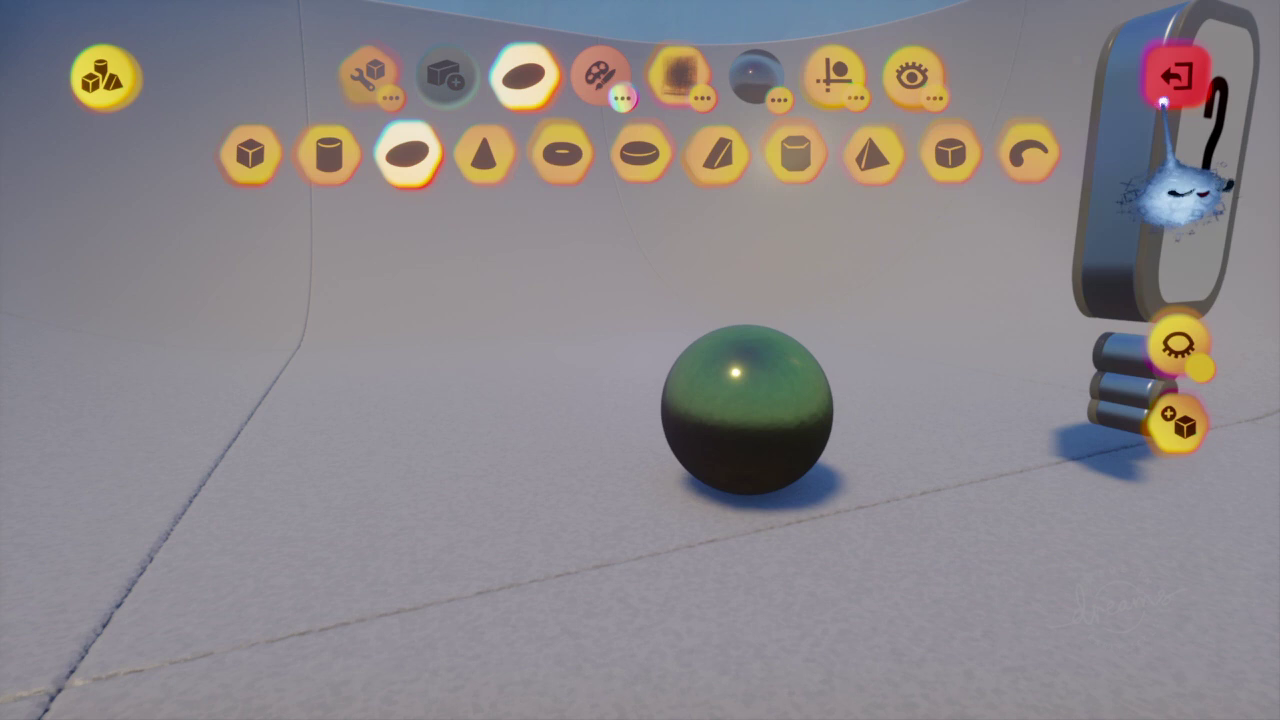
- Reopen the ball's outer properties and set its metalness to 5% and hue shift to 104°
left_click(776, 382)
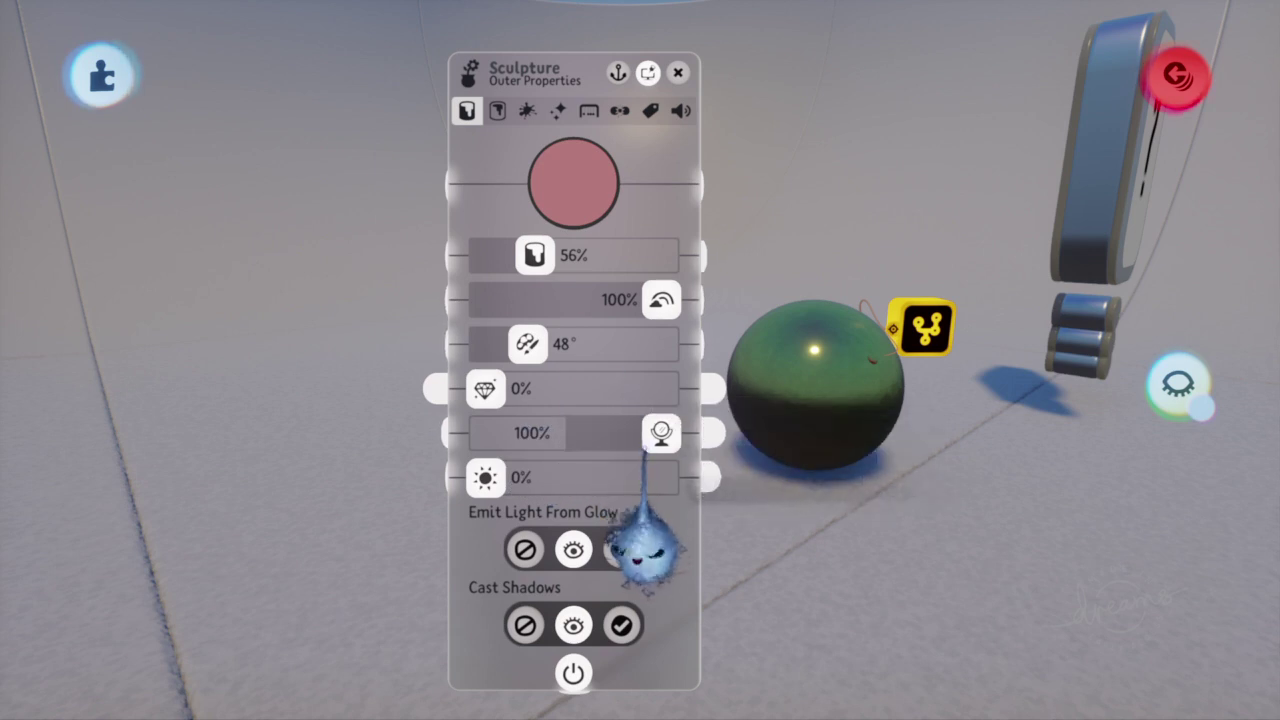
left_click_drag(661, 432, 573, 434)
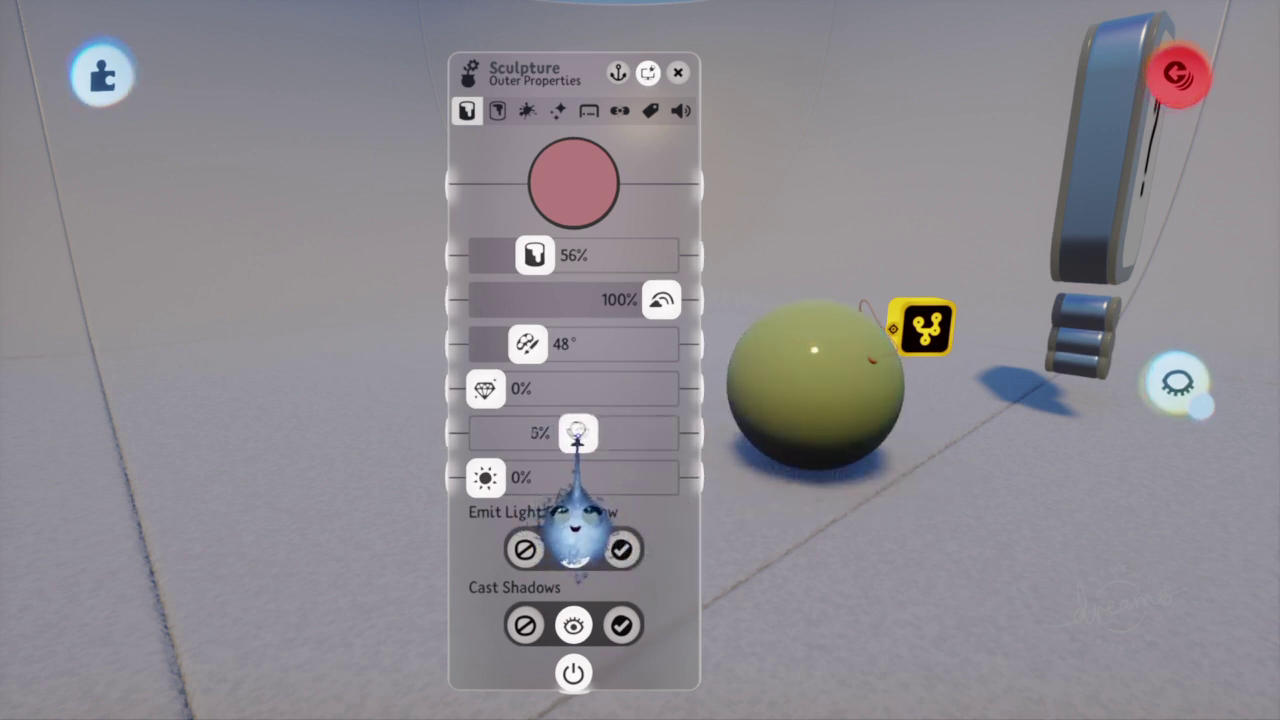
left_click_drag(527, 343, 577, 340)
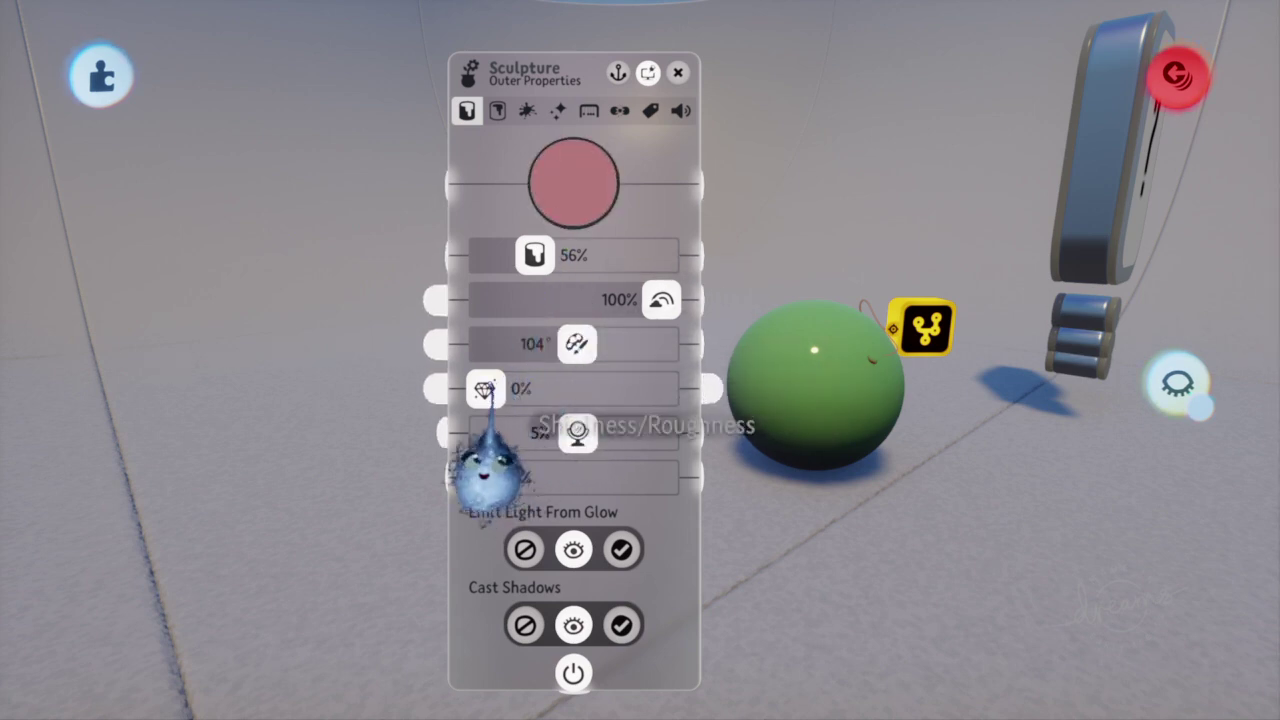
mouse_move(485, 388)
left_mouse_down()
mouse_move(618, 390)
mouse_move(485, 388)
left_mouse_up()
mouse_move(485, 477)
left_mouse_down()
mouse_move(500, 478)
mouse_move(486, 478)
left_mouse_up()
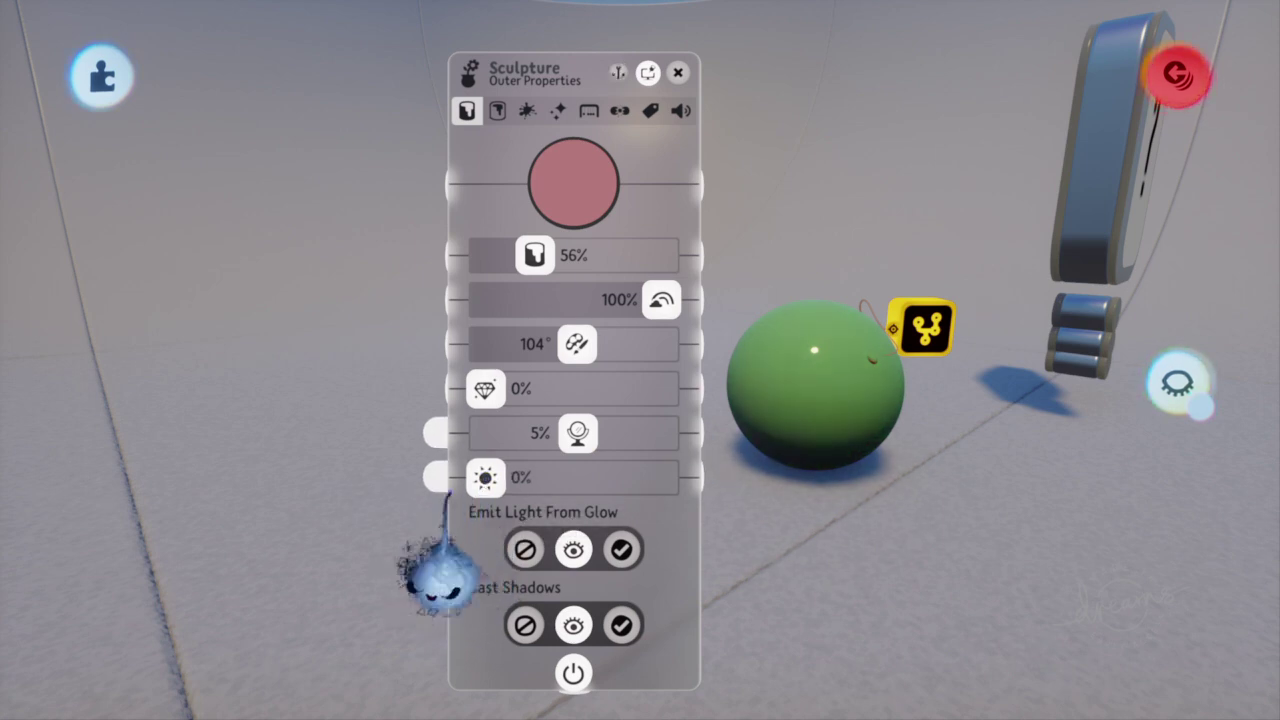
- Try other options for the ball's Cast Shadows and Emit Light From Glow settings, returning both to When Visible
left_click(525, 627)
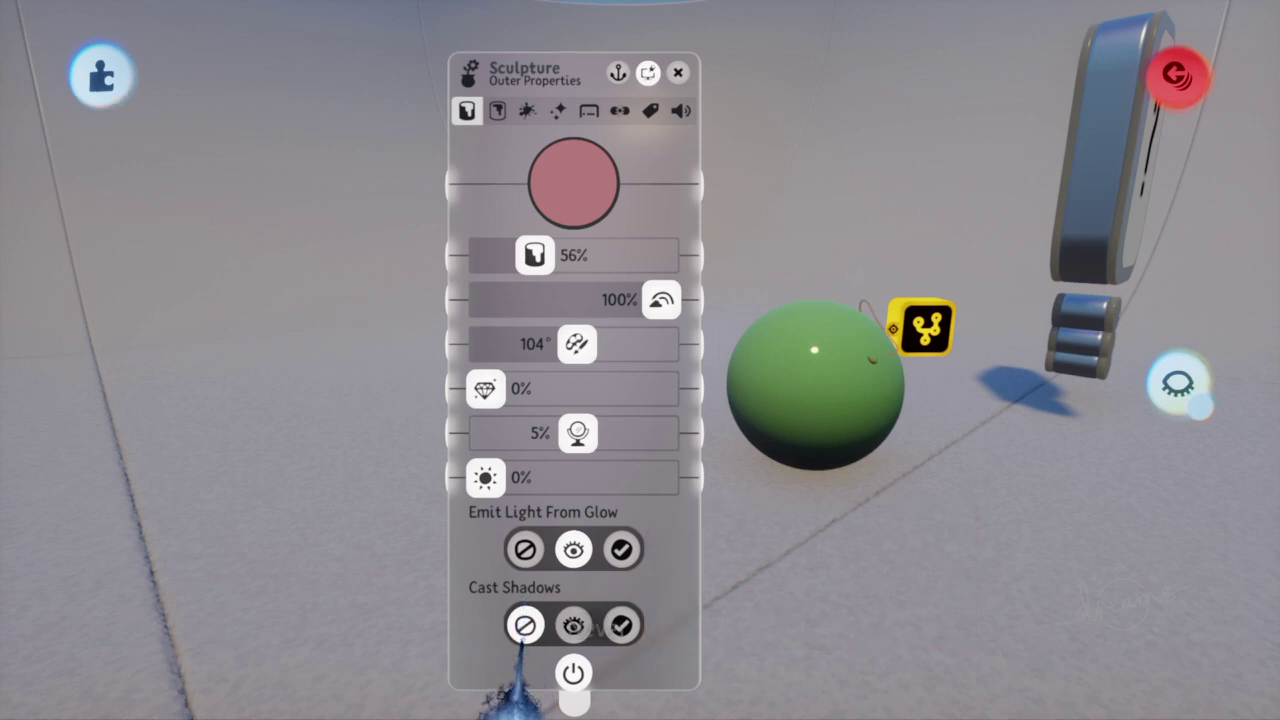
left_click(573, 626)
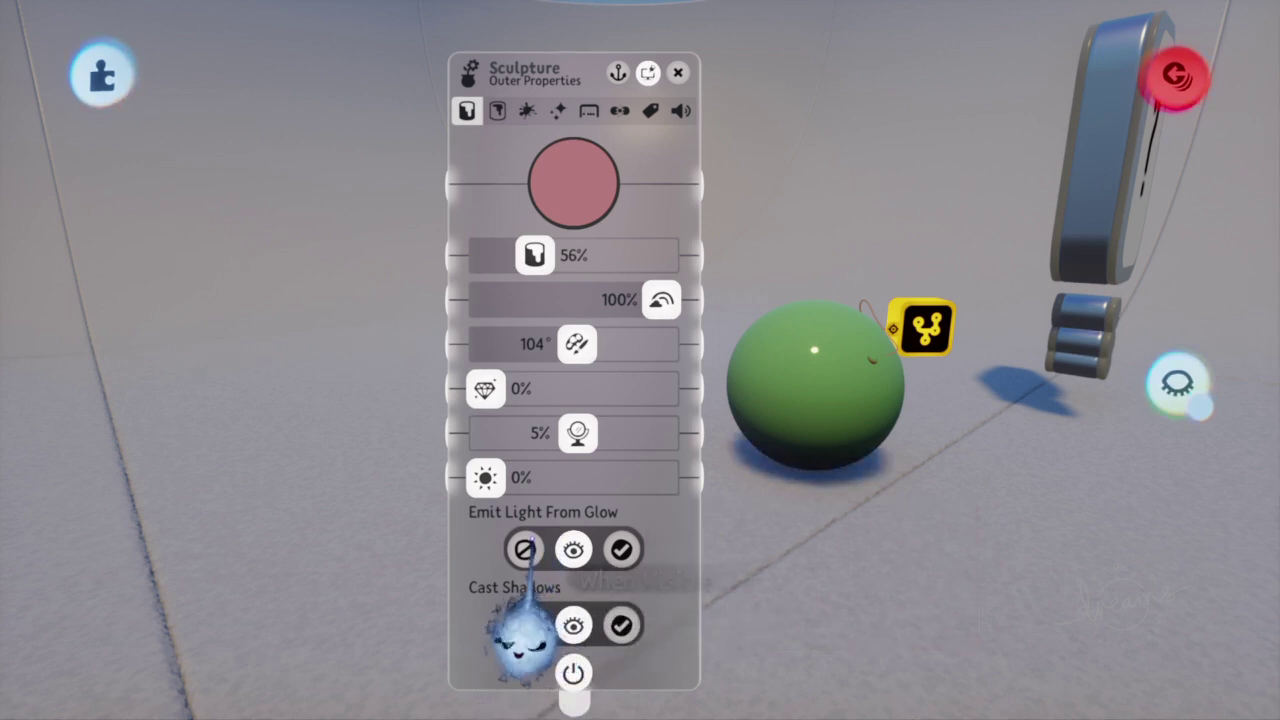
left_click(620, 550)
left_click(573, 549)
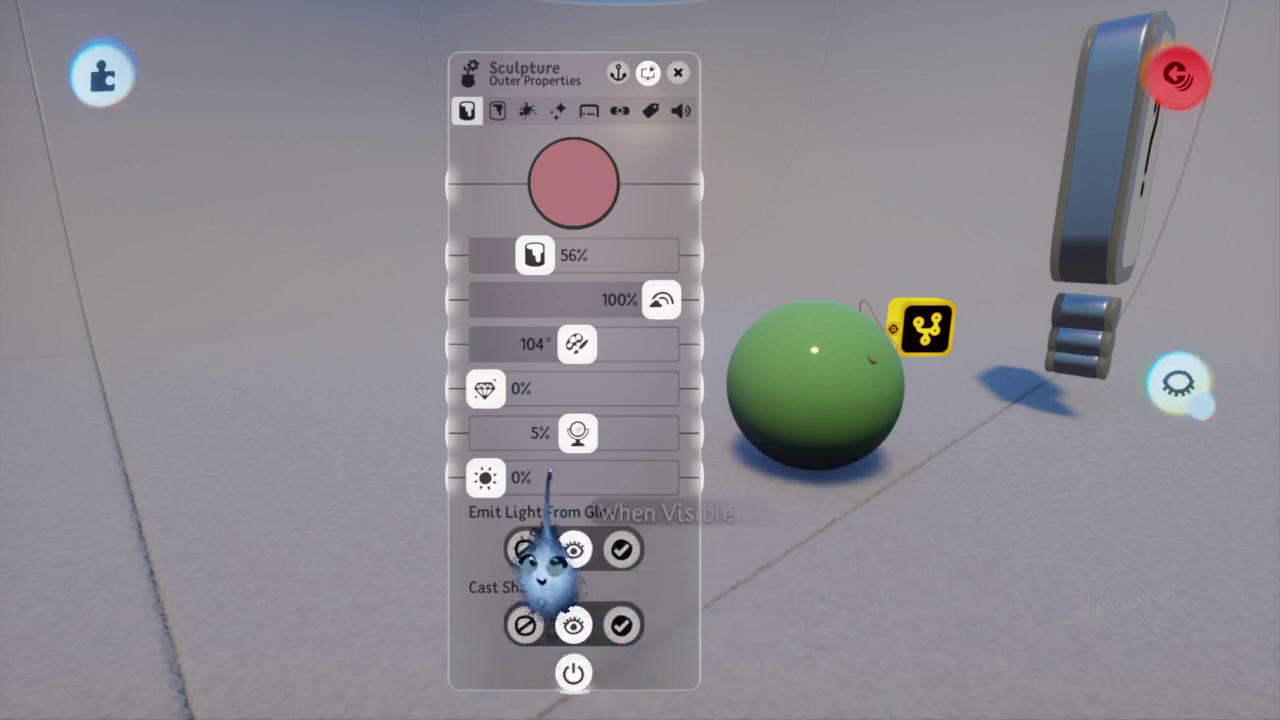
- Look through the ball's fleck properties and effects, testing the effect sliders and leaving them at 0.0%
left_click(498, 111)
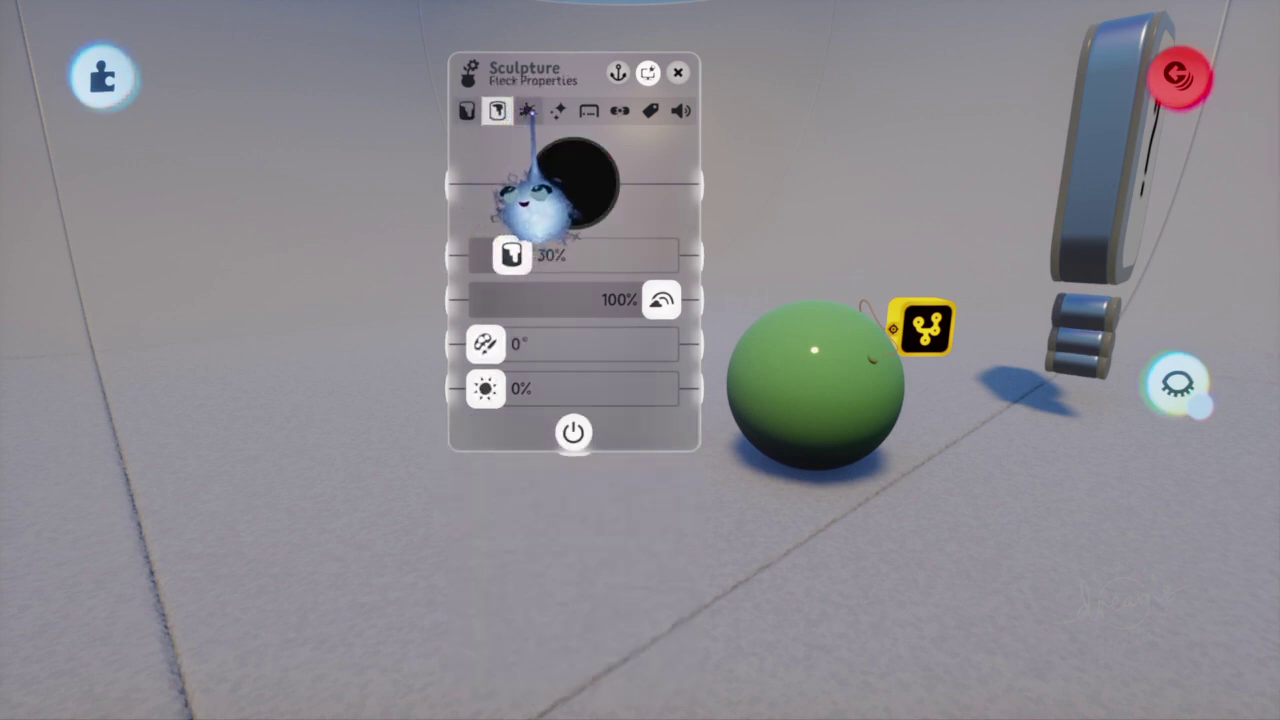
left_click(527, 111)
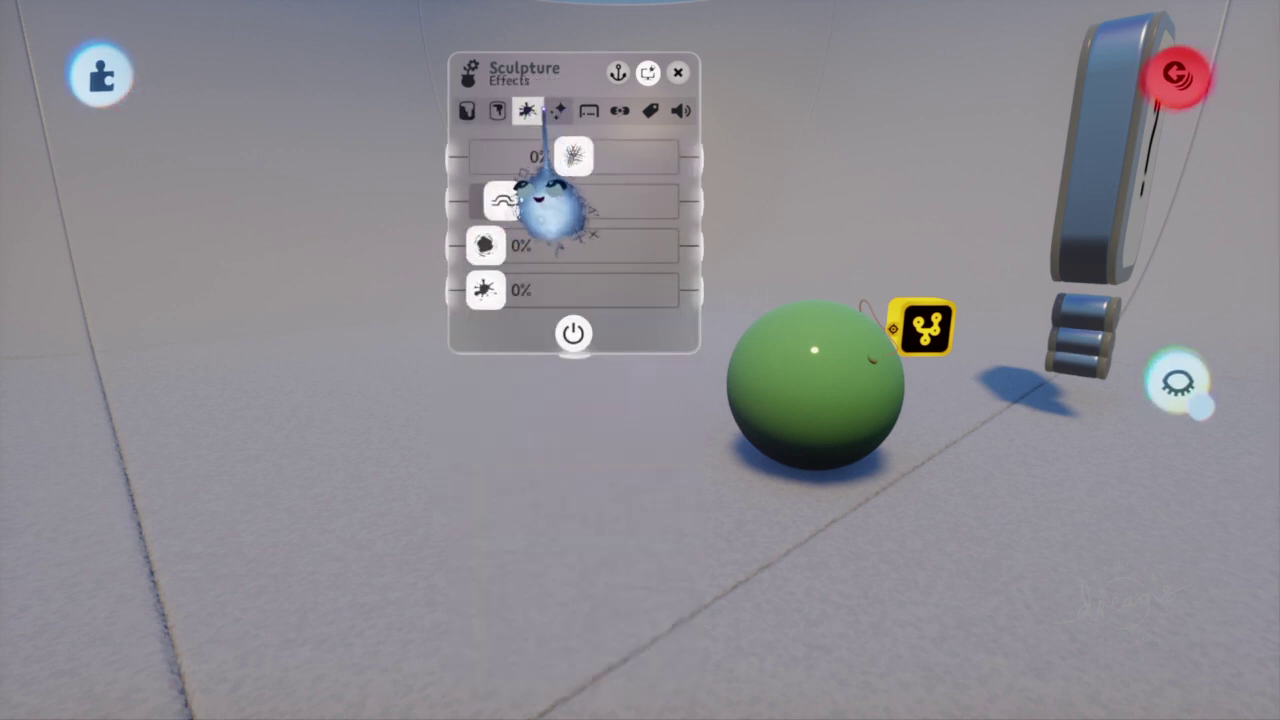
left_click(558, 111)
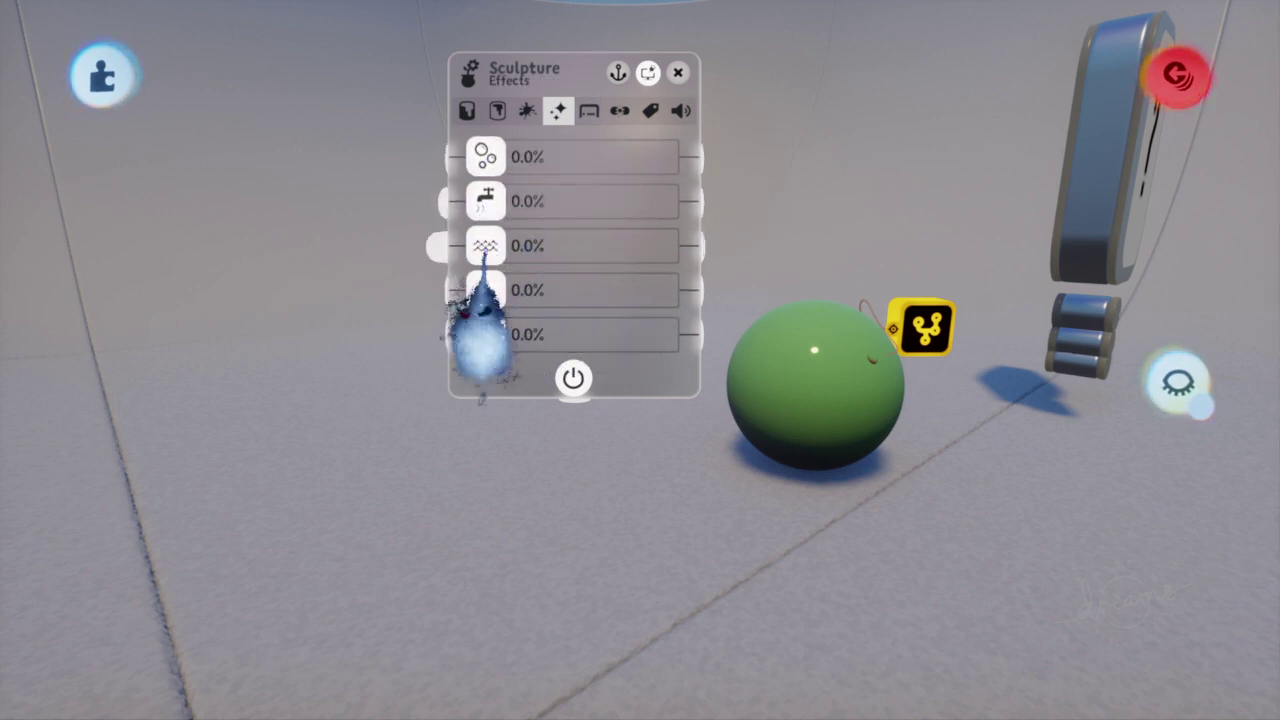
mouse_move(485, 245)
left_mouse_down()
mouse_move(528, 245)
mouse_move(482, 246)
left_mouse_up()
mouse_move(486, 290)
left_mouse_down()
mouse_move(584, 290)
mouse_move(485, 291)
left_mouse_up()
left_click_drag(486, 335, 565, 335)
left_click_drag(565, 335, 478, 336)
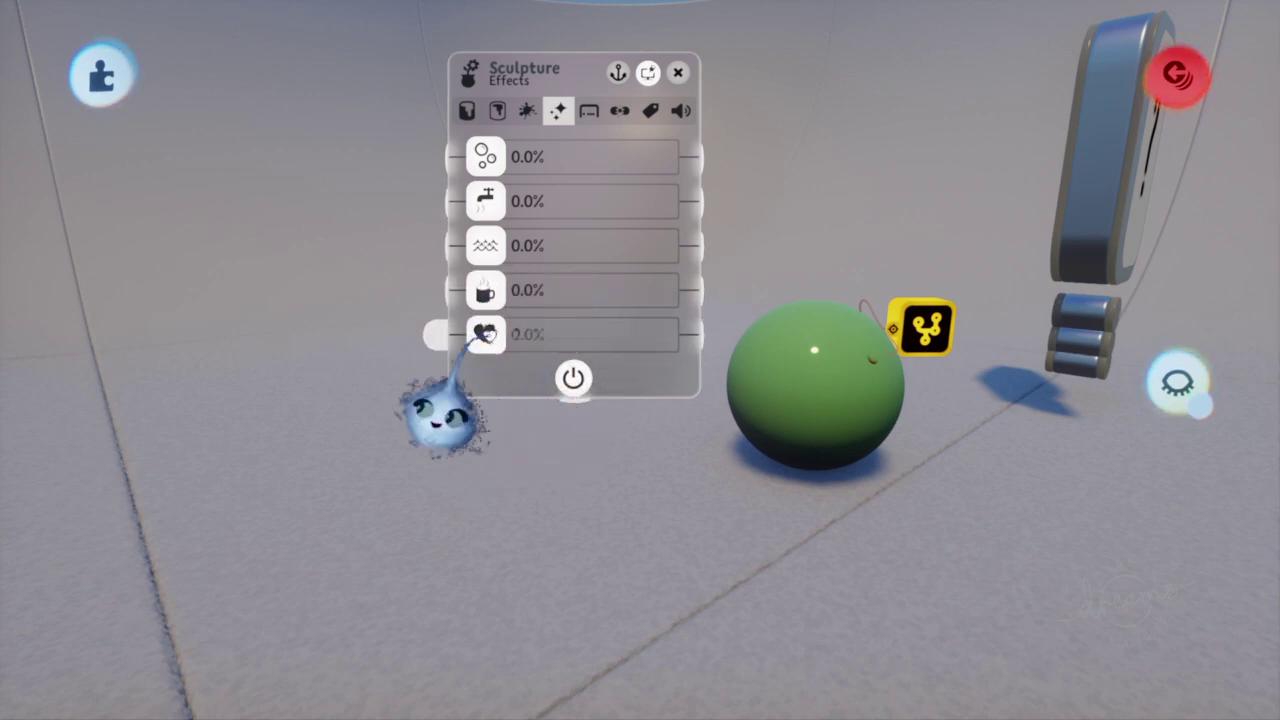
- Review the ball's physical properties and set its Physics Cost to High
left_click(589, 110)
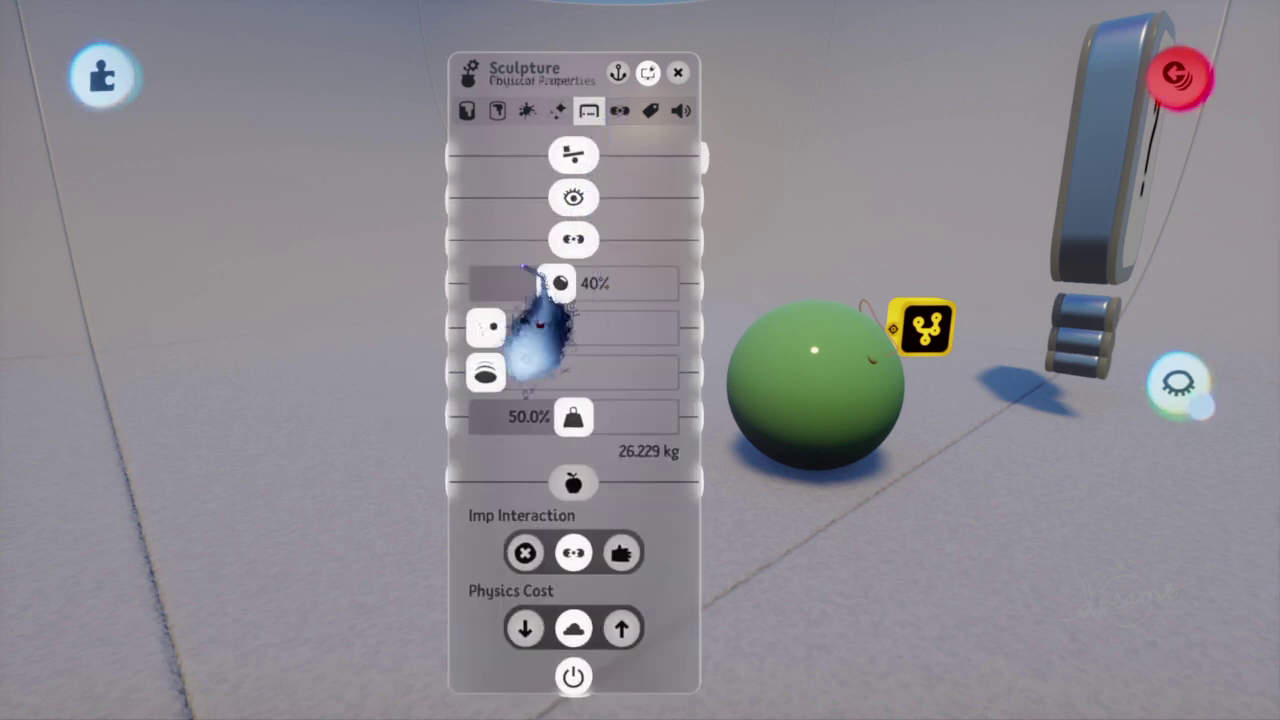
mouse_move(490, 327)
left_mouse_down()
mouse_move(602, 329)
mouse_move(482, 332)
left_mouse_up()
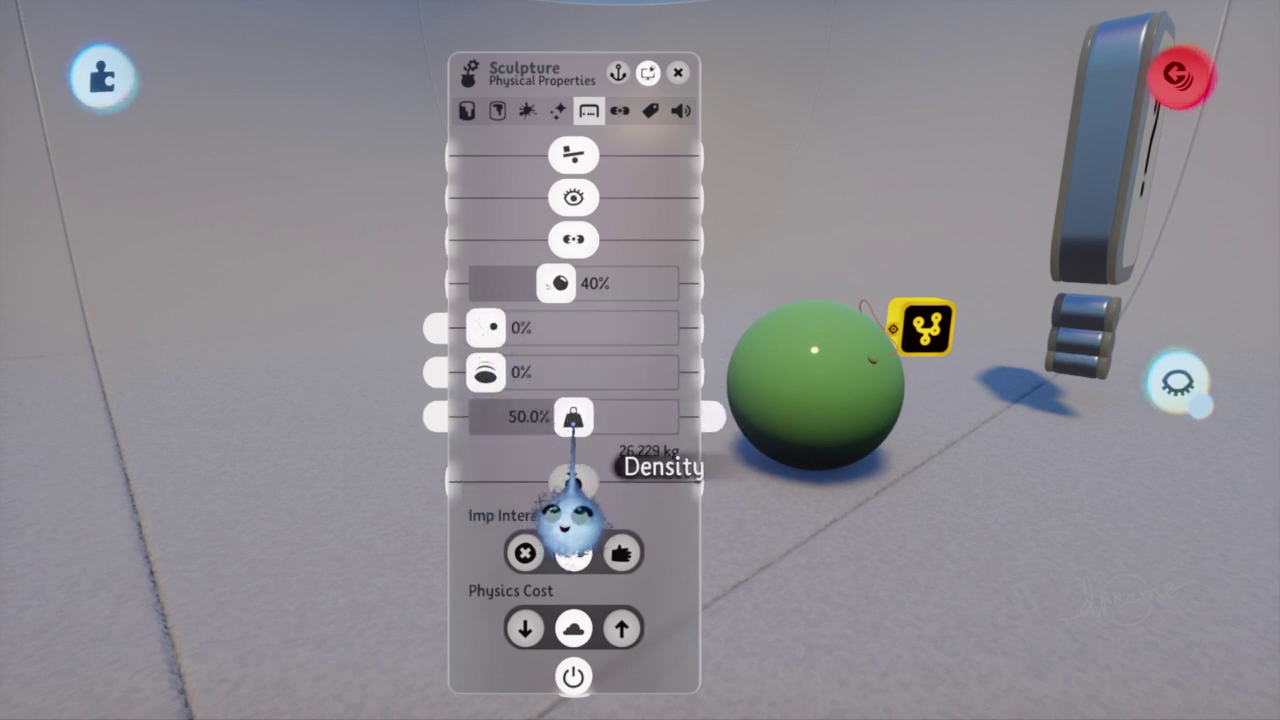
mouse_move(565, 505)
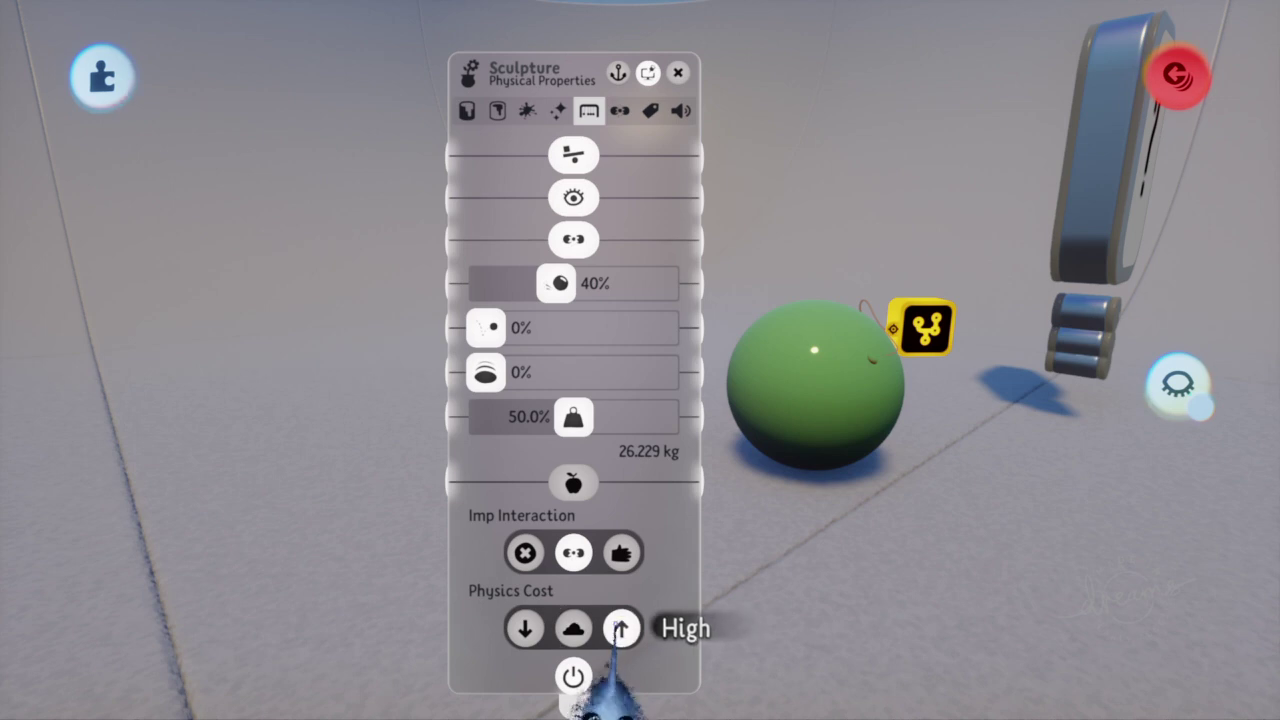
- Look through the ball's collision settings, labels and audio surface types, then return to its outer properties
left_click(620, 110)
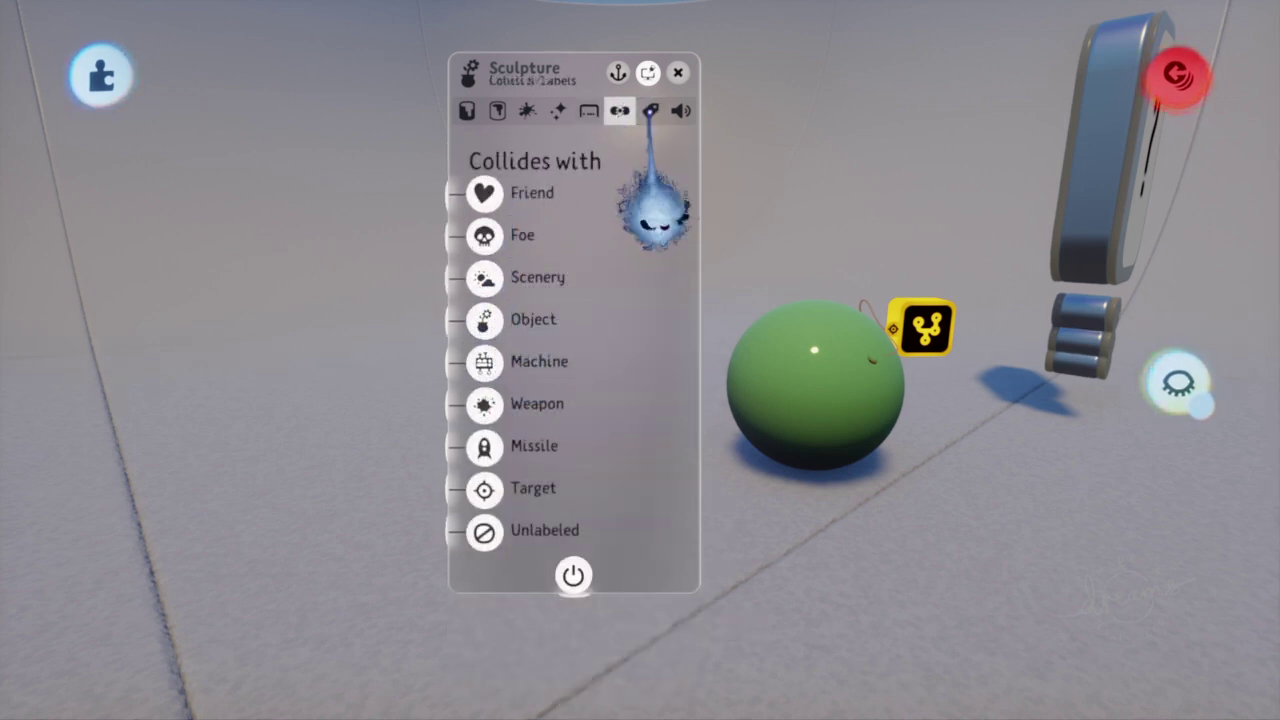
left_click(650, 110)
left_click(681, 110)
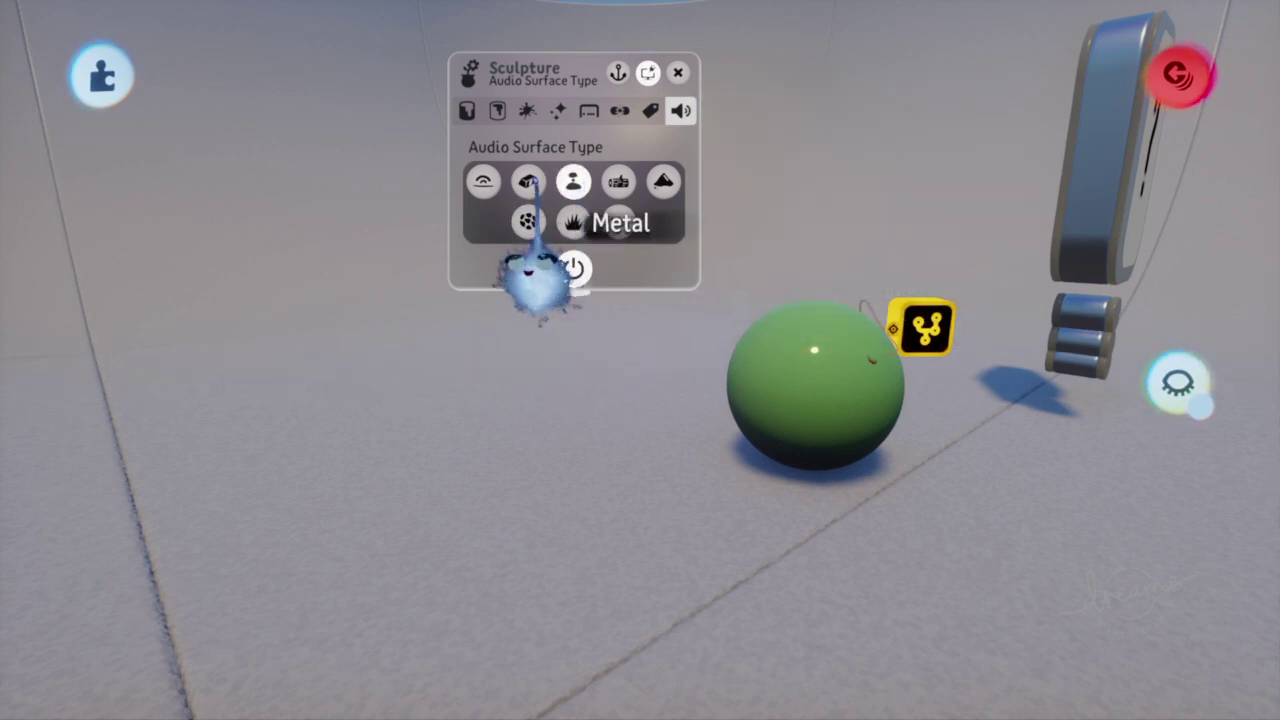
left_click(650, 110)
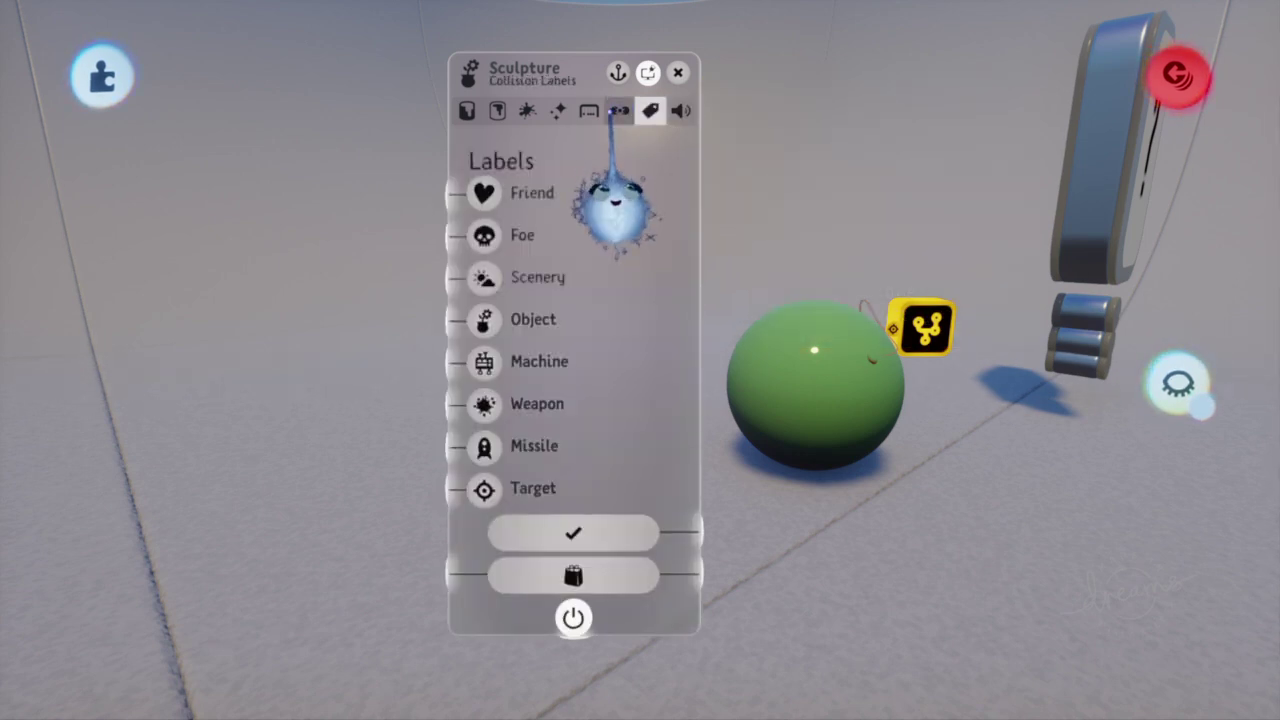
left_click(613, 111)
left_click(585, 112)
left_click(556, 113)
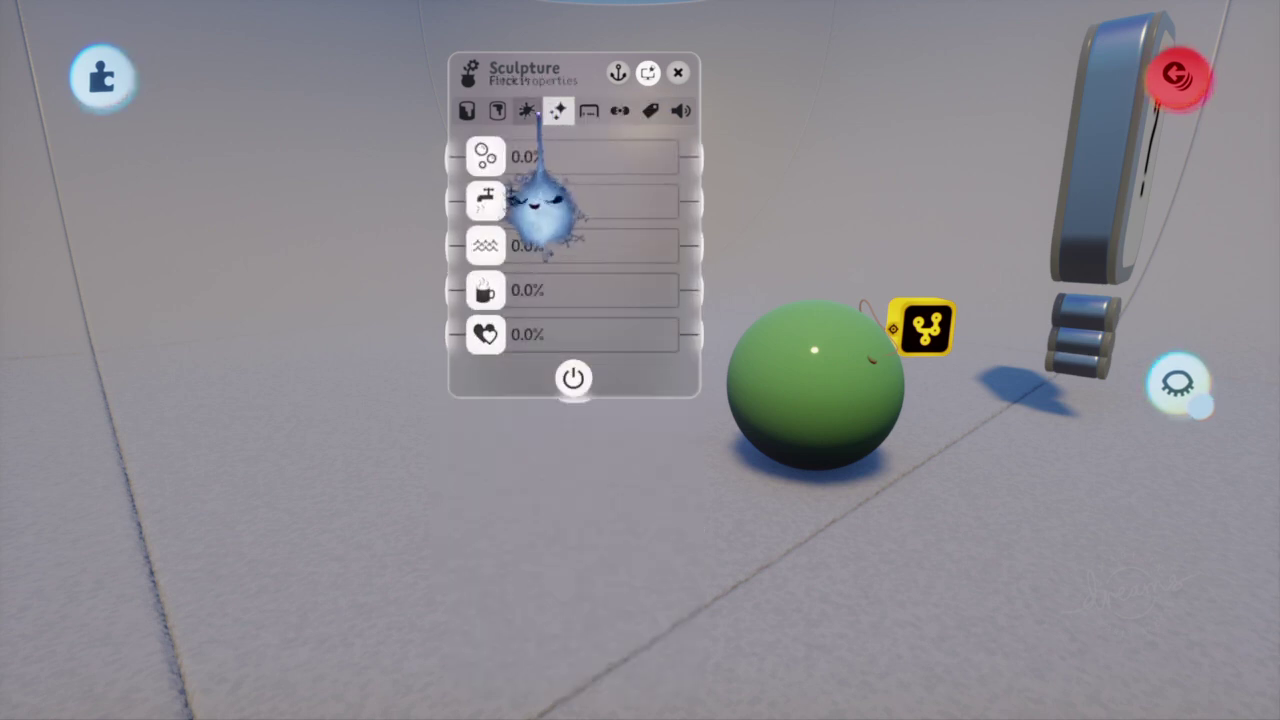
left_click(491, 108)
left_click(465, 110)
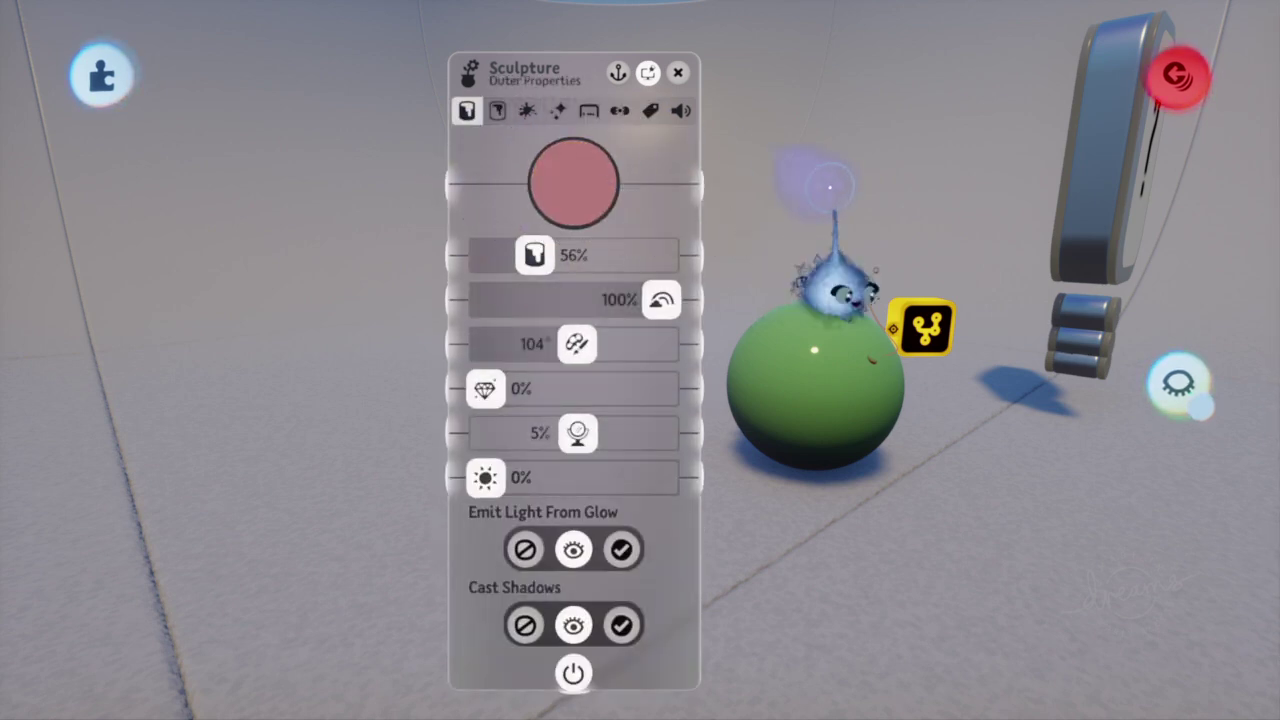
- Start time in the scene and set the ball's density to 40.5% in its physical properties
left_click(950, 76)
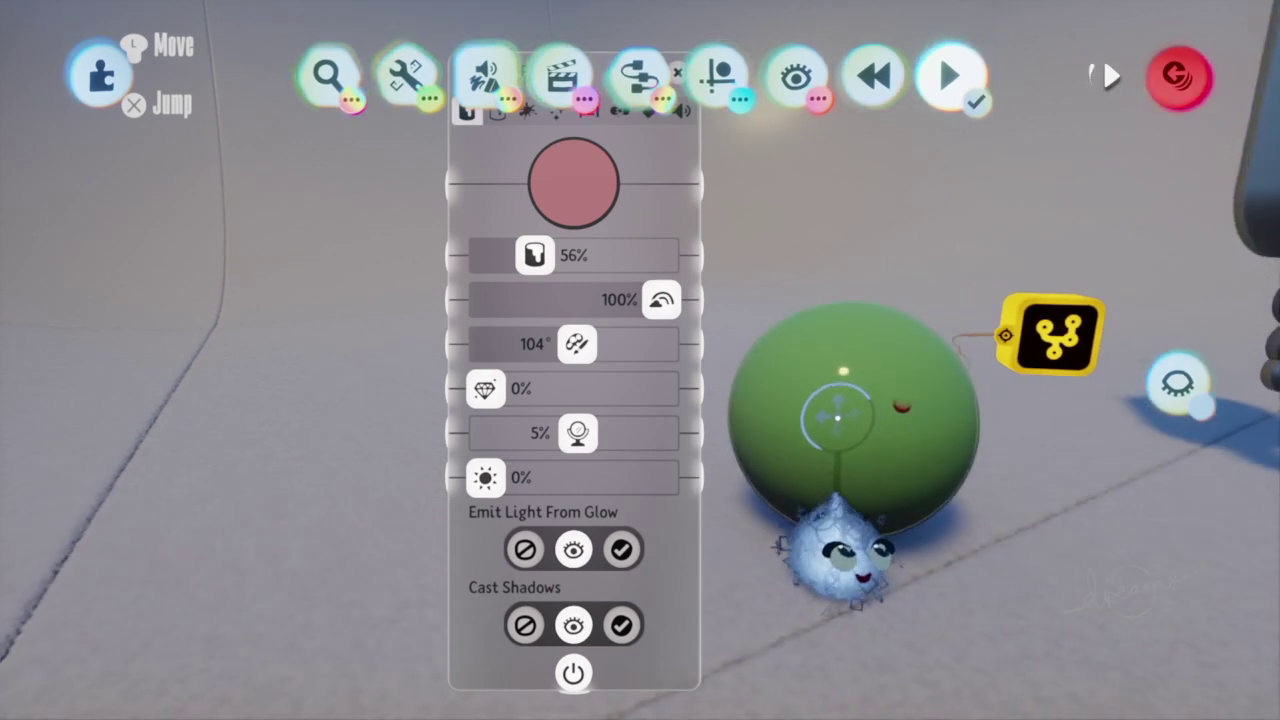
left_click(613, 110)
left_click(589, 111)
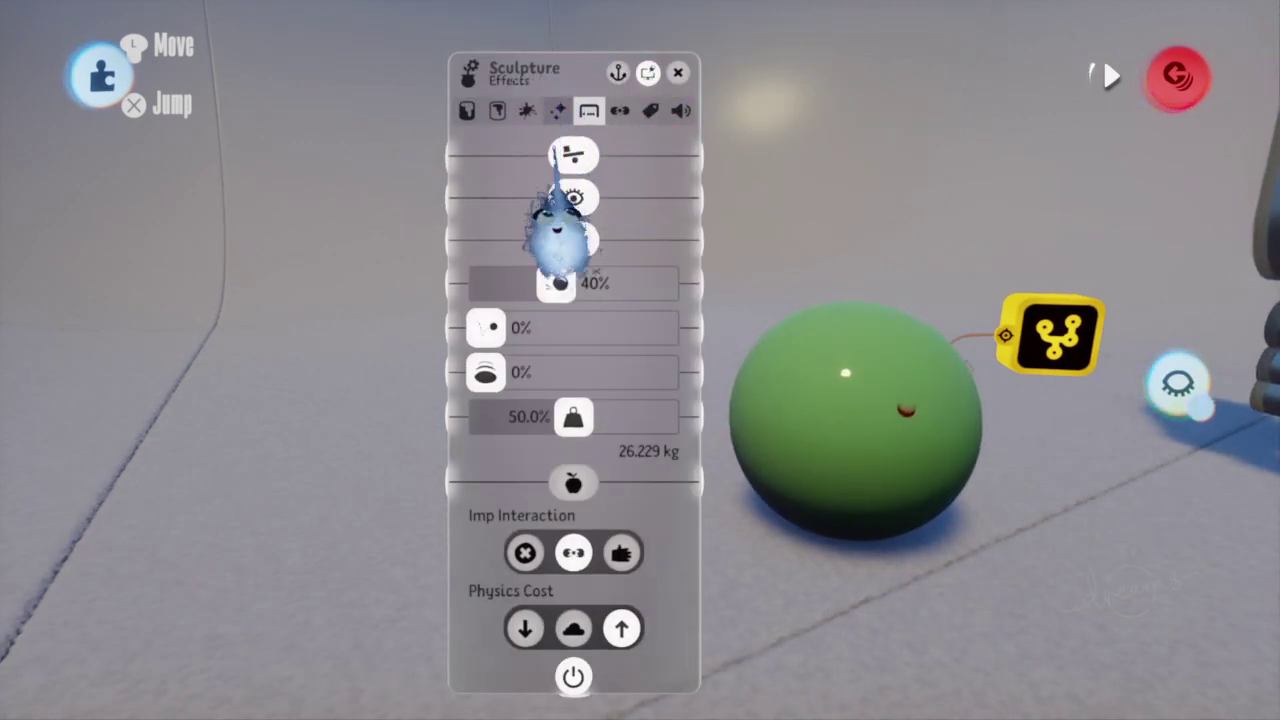
left_click_drag(632, 482, 757, 546)
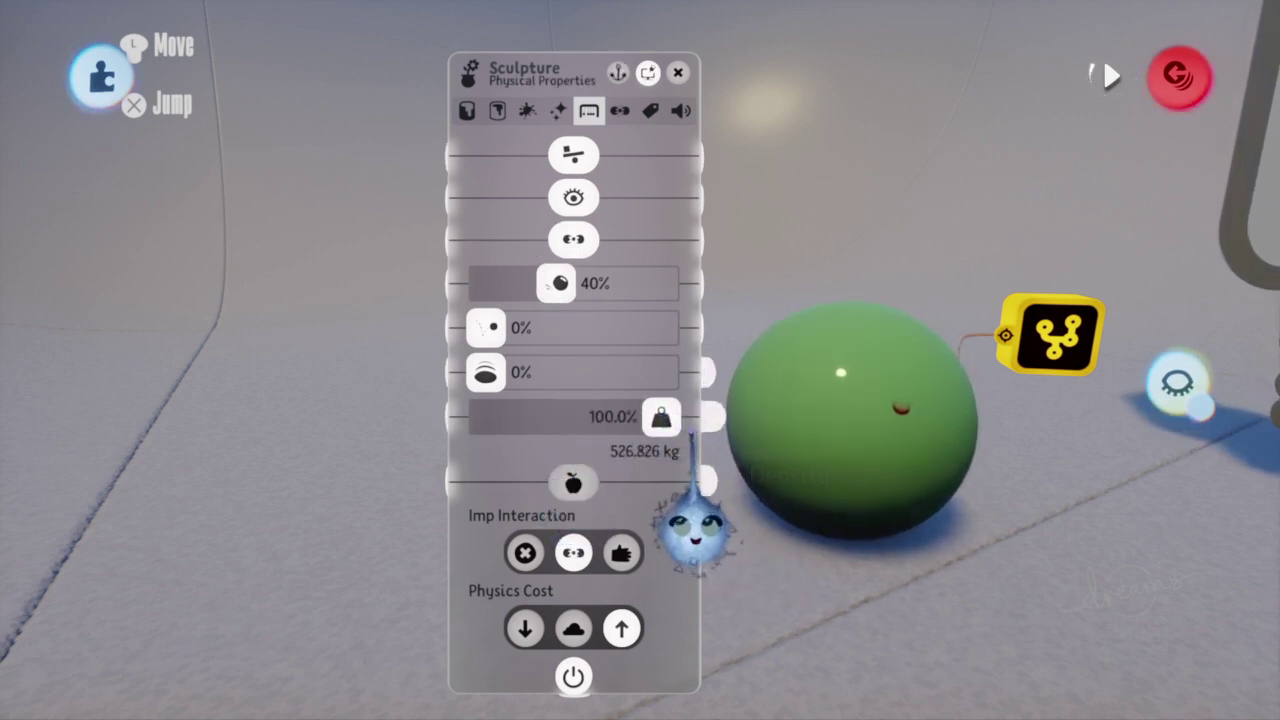
left_click_drag(660, 518, 505, 462)
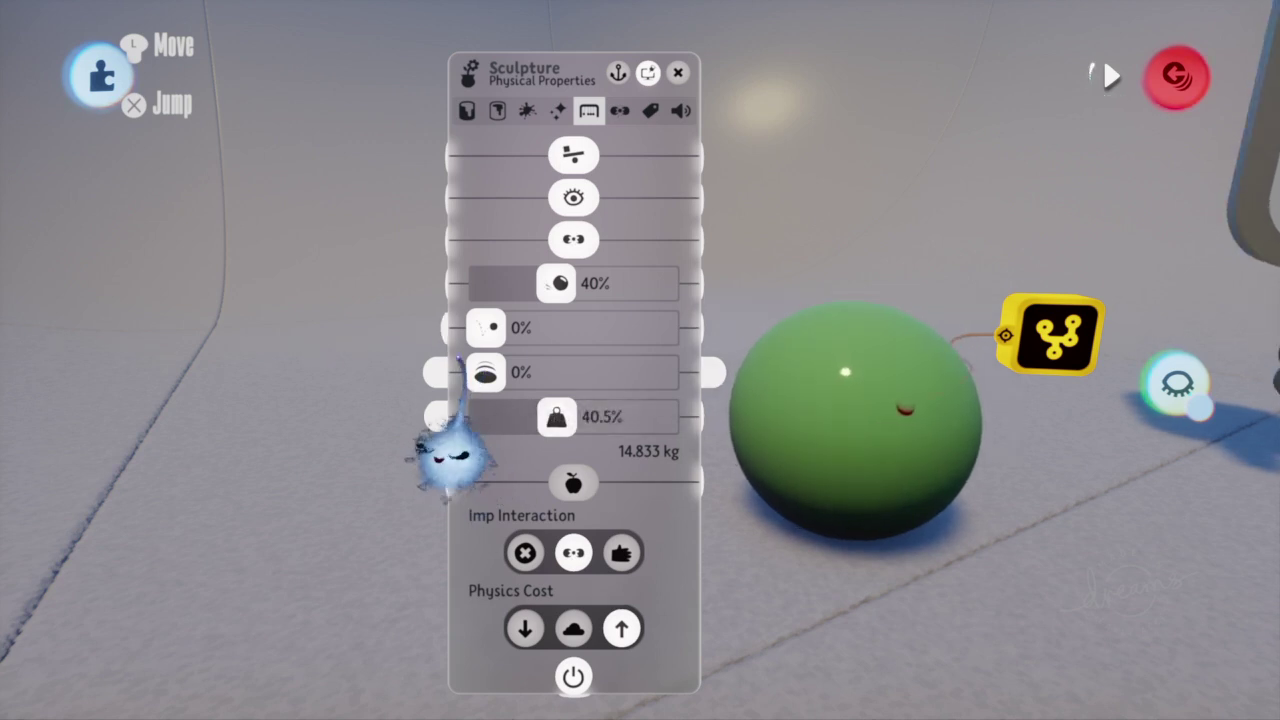
- Set the physical value directly below Collidable to 38% and make the ball non-collidable
left_click_drag(495, 324, 484, 330)
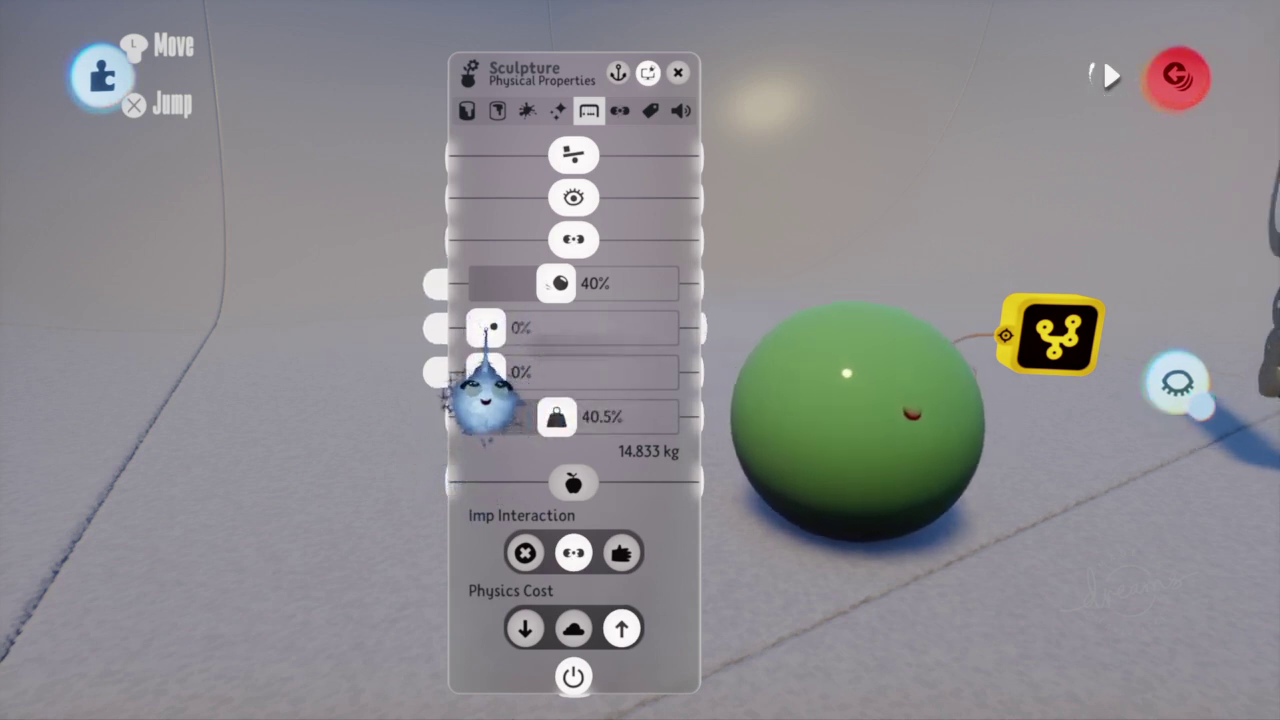
left_click_drag(557, 283, 633, 286)
left_click_drag(603, 388, 557, 360)
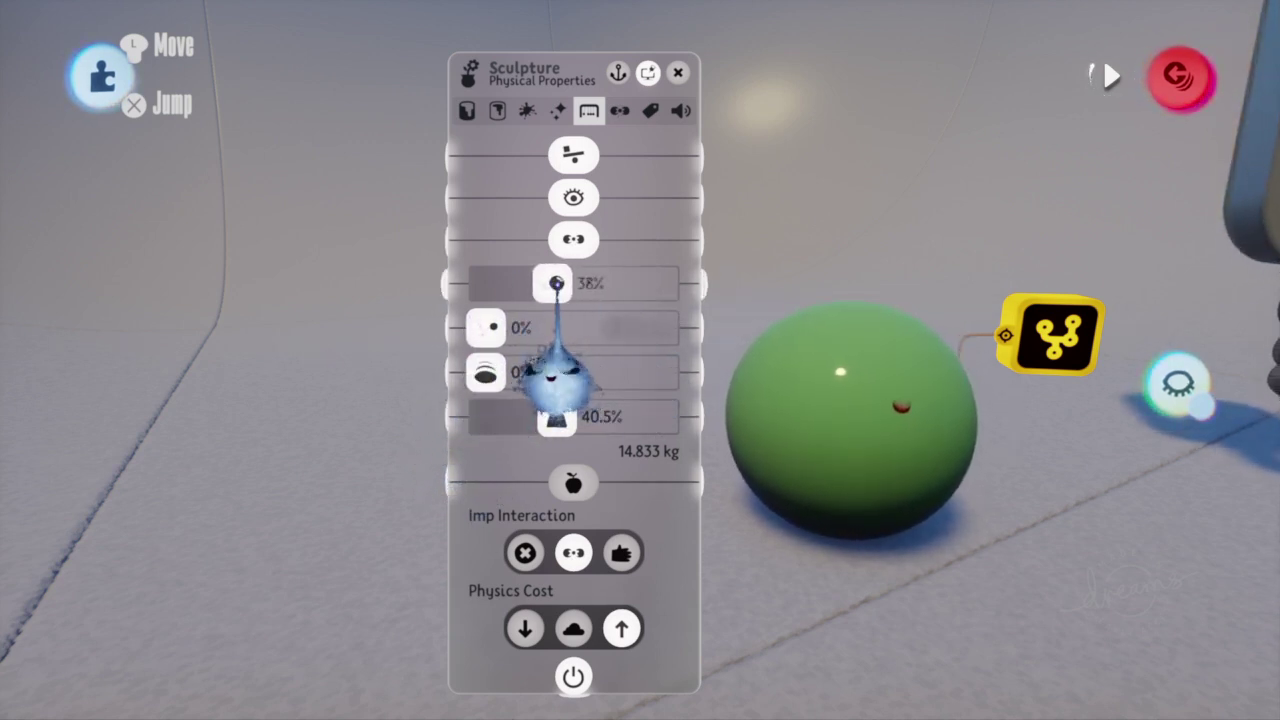
left_click(573, 242)
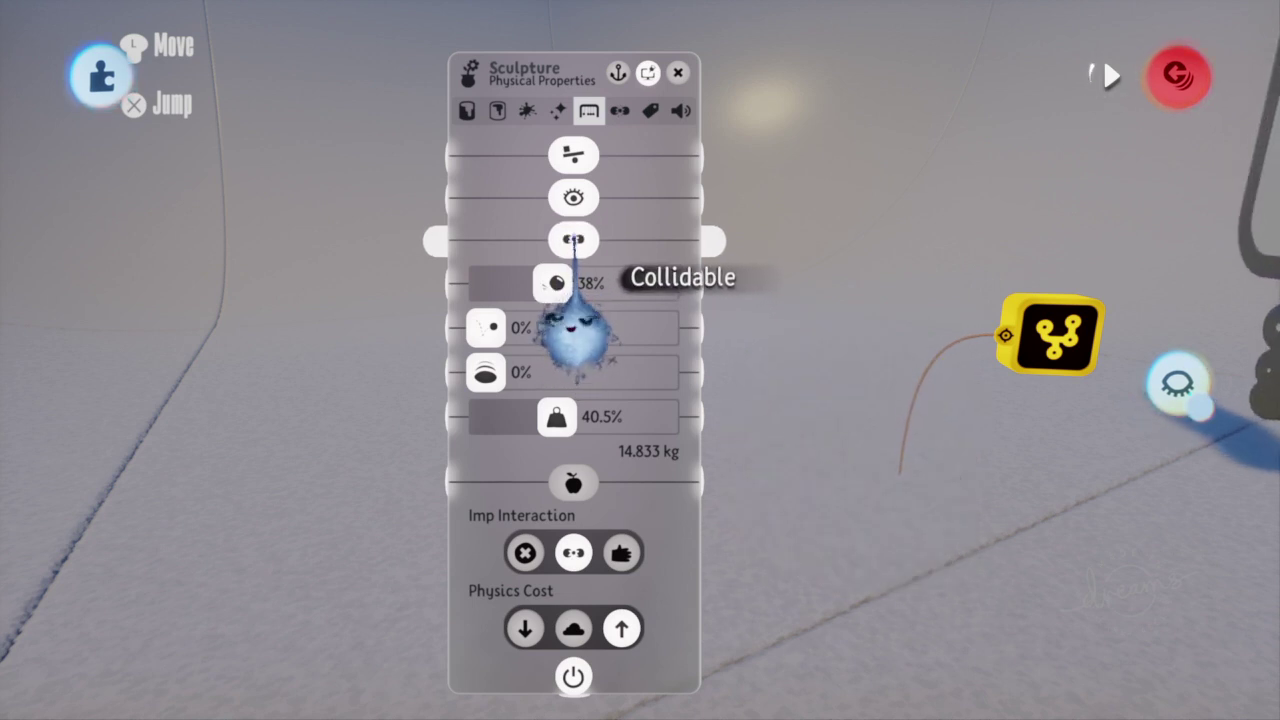
left_click(573, 239)
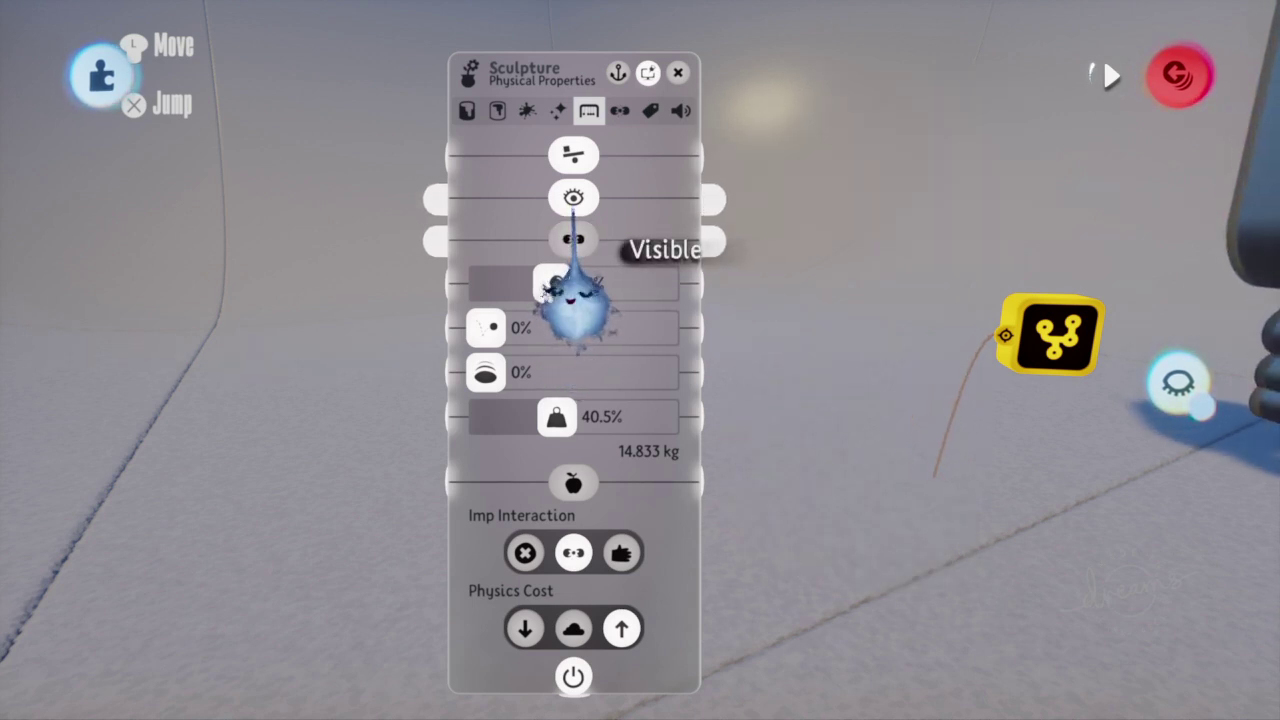
- Look through the ball's collision settings, labels and audio surface types, including Gravel
left_click(620, 110)
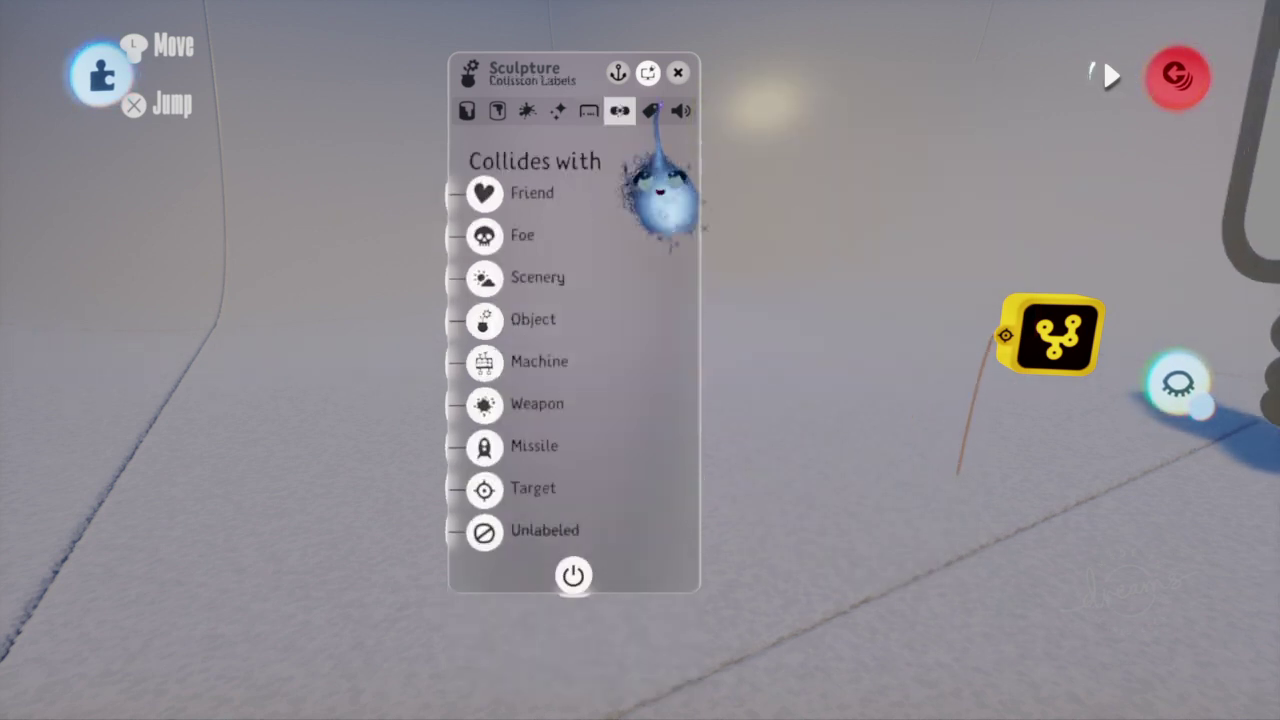
left_click(650, 110)
left_click(680, 110)
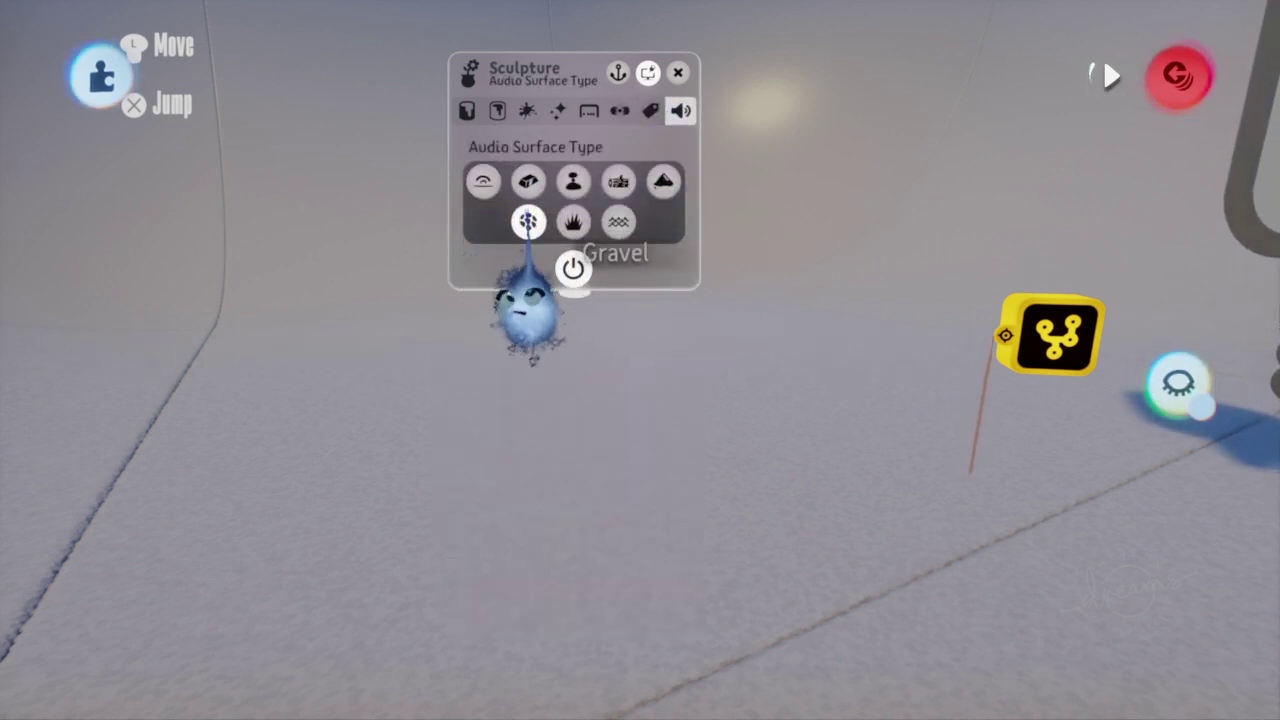
mouse_move(795, 350)
middle_mouse_down()
mouse_move(823, 423)
mouse_move(791, 543)
mouse_move(781, 517)
mouse_move(754, 586)
mouse_move(723, 545)
mouse_move(749, 457)
mouse_move(728, 410)
mouse_move(729, 437)
mouse_move(737, 357)
mouse_move(749, 357)
mouse_move(737, 400)
mouse_move(737, 345)
mouse_move(716, 397)
middle_mouse_up()
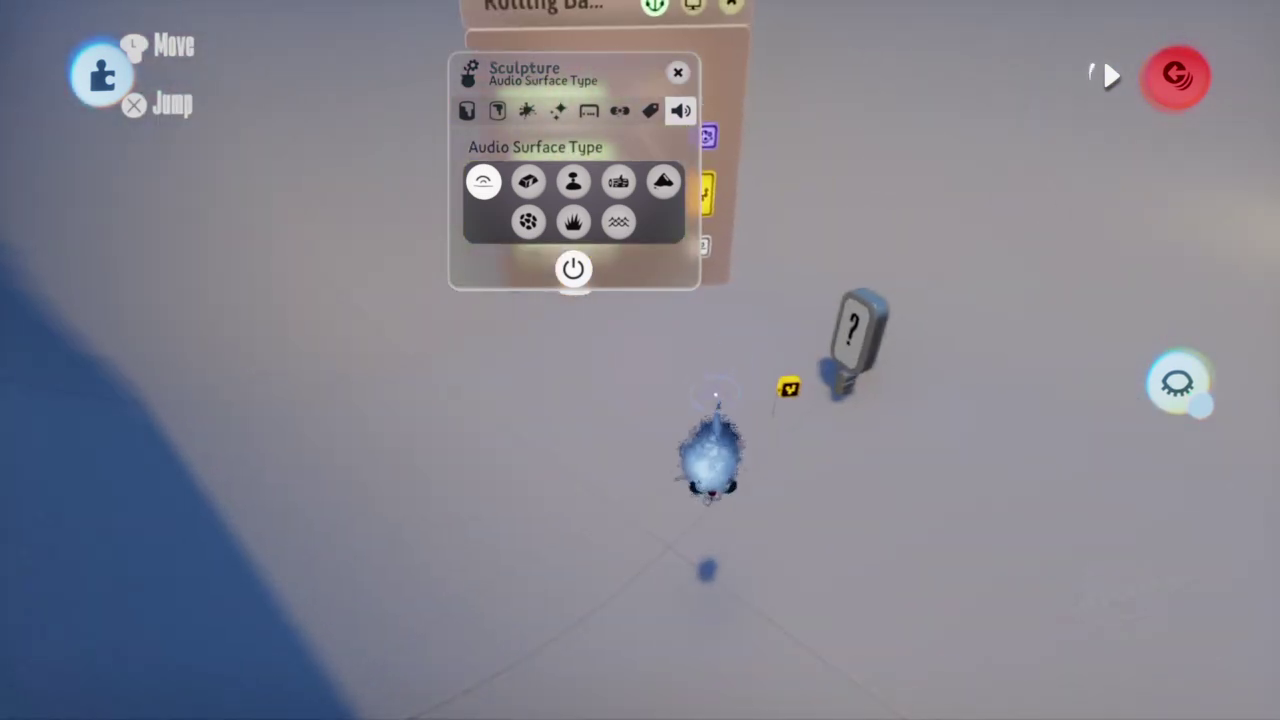